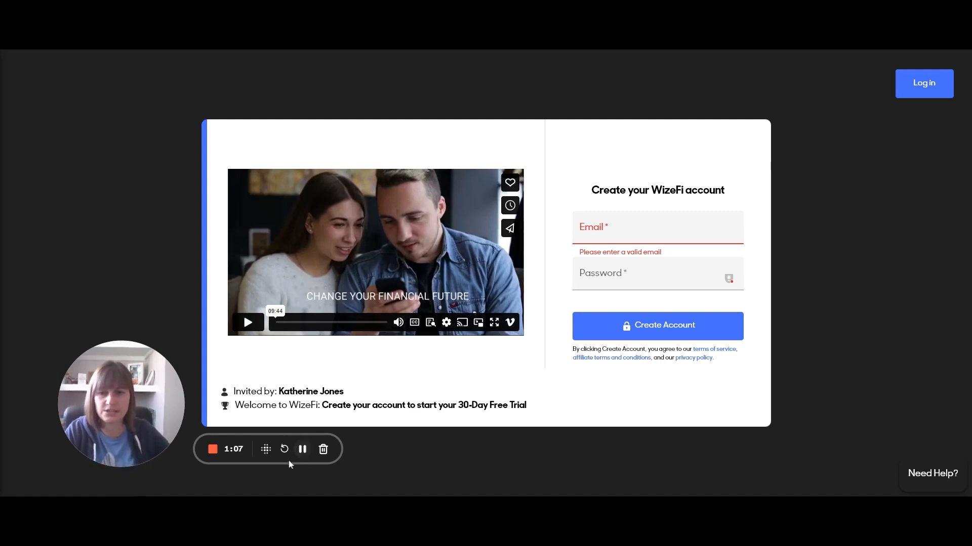
Submit the WizeFi sign-up, verify the e-mail with the emailed code, and log in
left_click(302, 450)
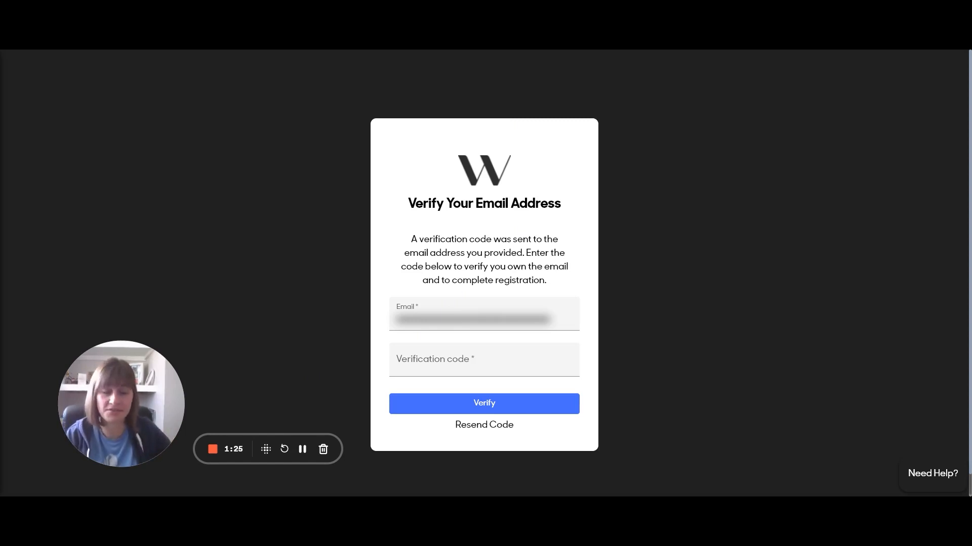
left_click(303, 449)
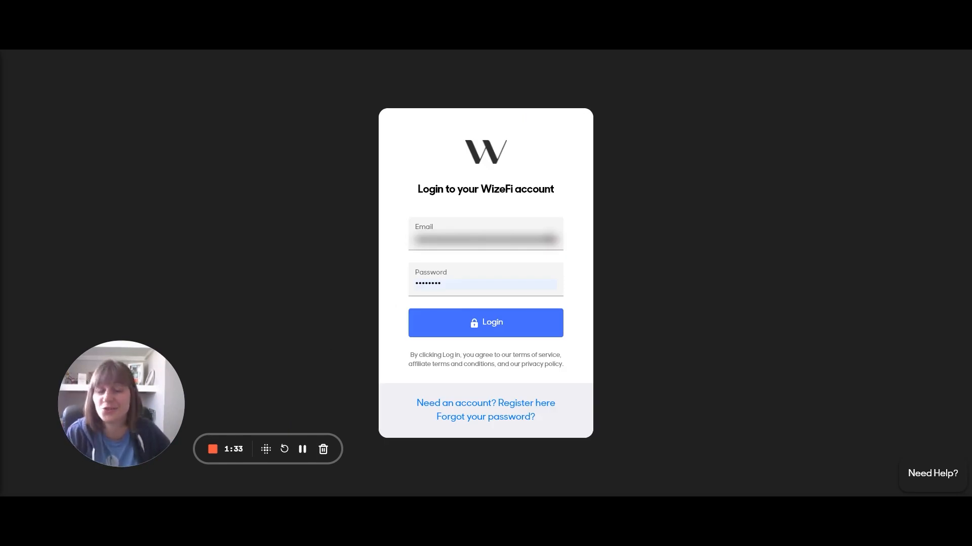
left_click(510, 336)
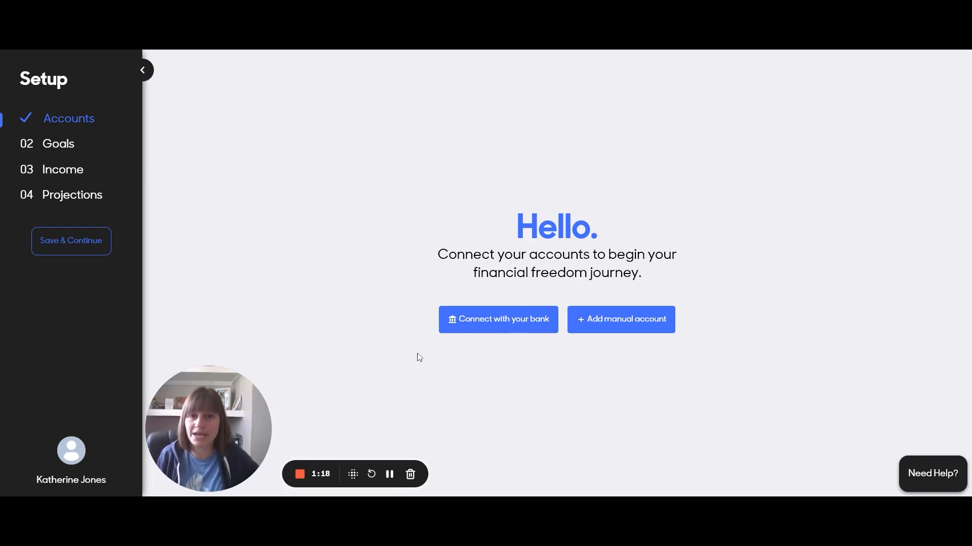
Choose Connect with your bank on the Setup Hello page
left_click(462, 321)
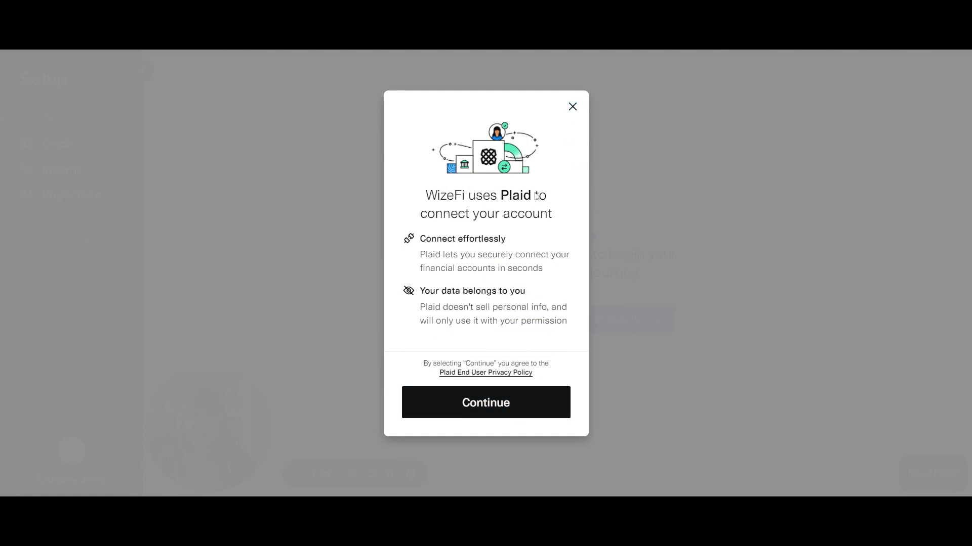
left_click(557, 393)
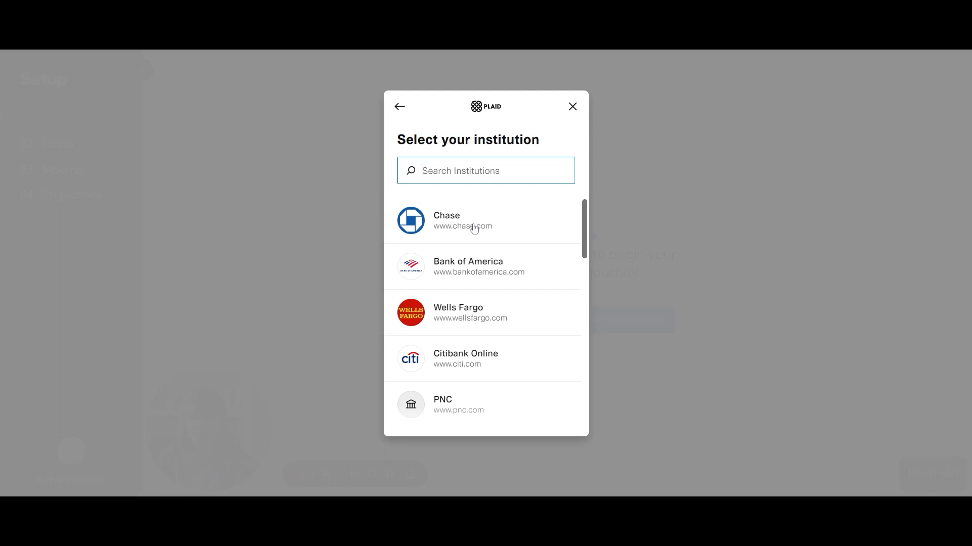
scroll(486, 219, "down", 12)
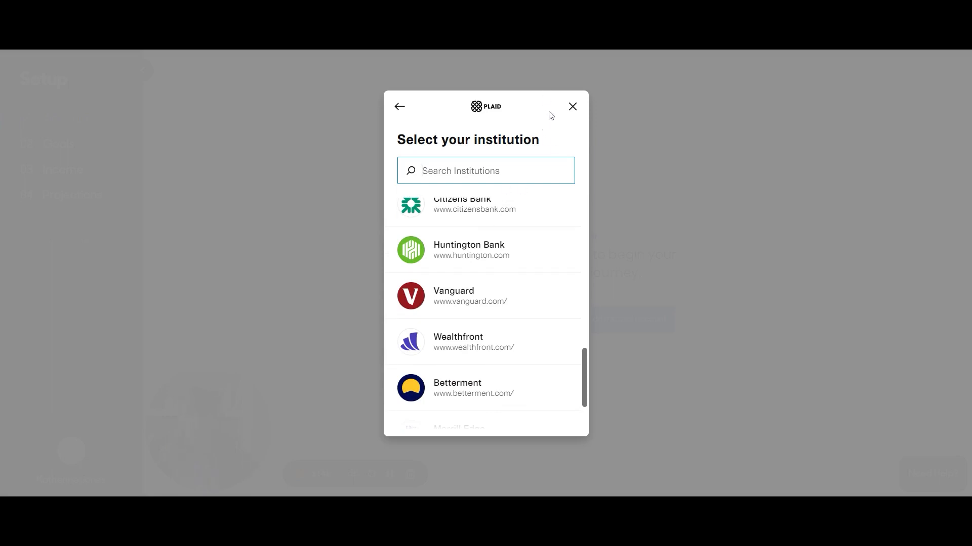
left_click(573, 107)
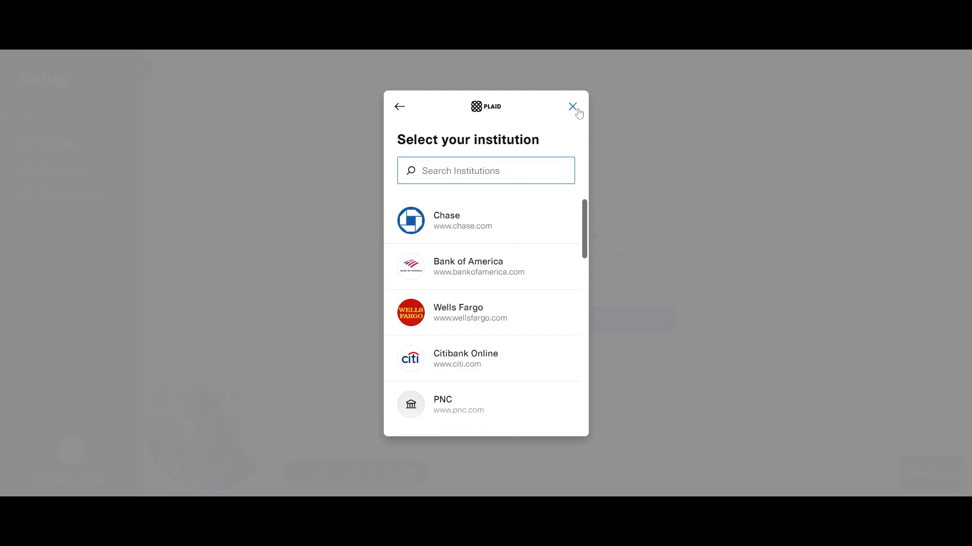
left_click(398, 106)
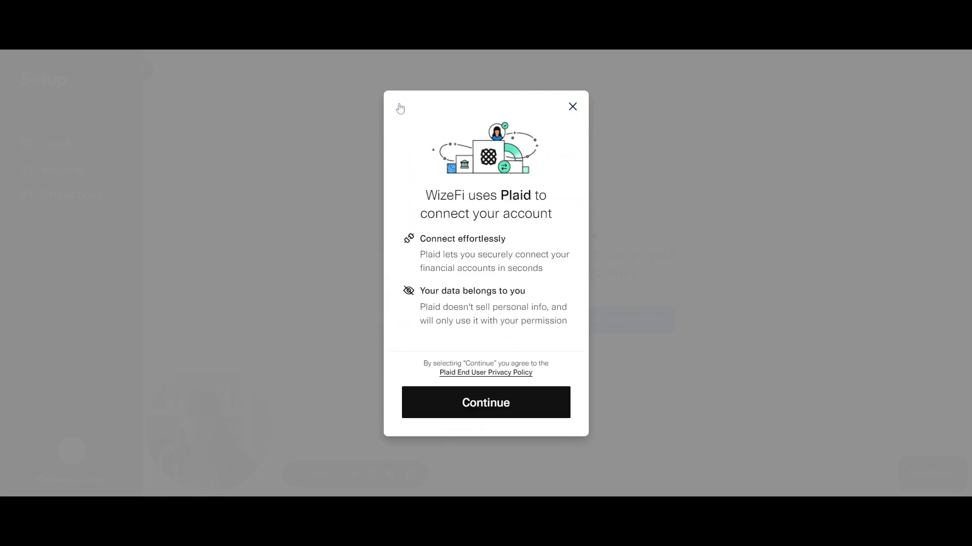
left_click(572, 107)
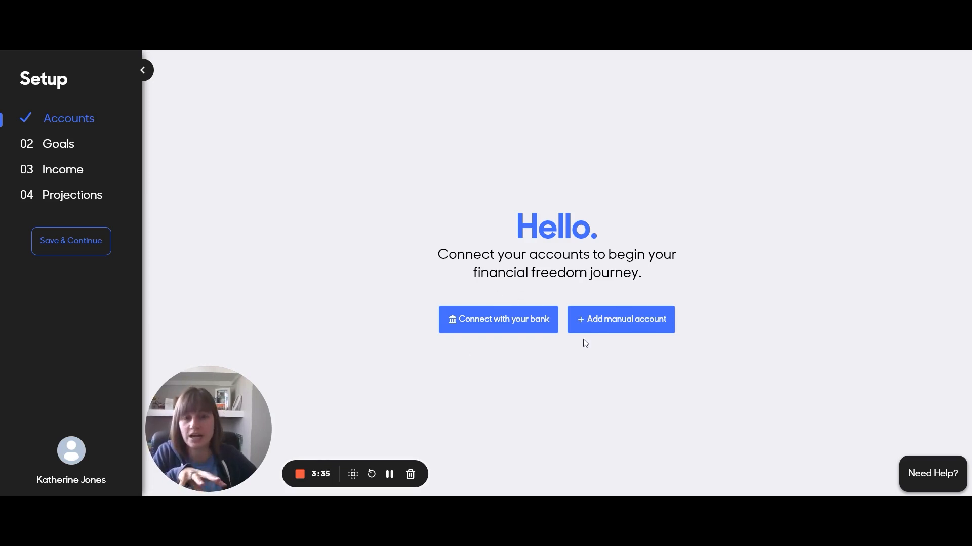
Choose Add manual account on the Setup page's Accounts step
left_click(619, 322)
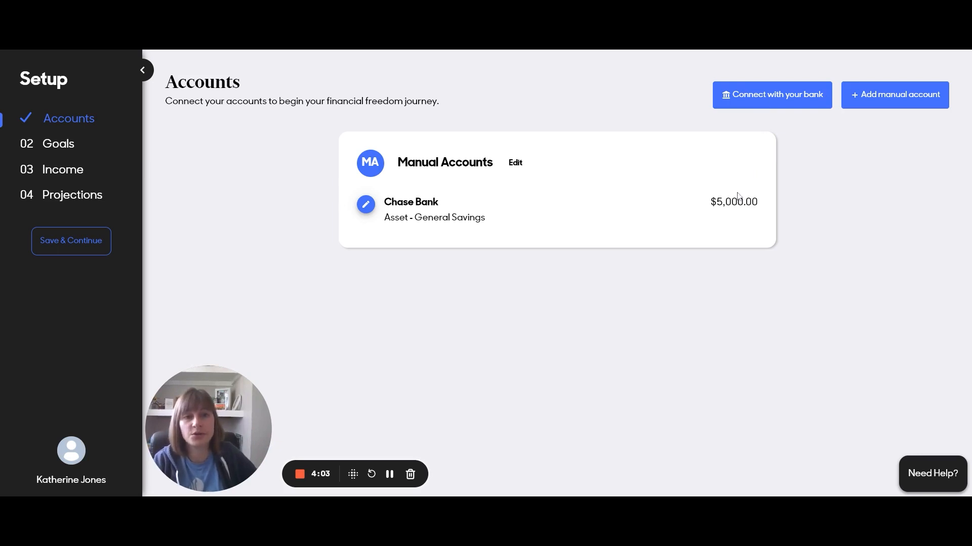
Check the Chase Bank $5,000.00 balance, then reopen Chase Bank for editing
left_click_drag(707, 204, 772, 206)
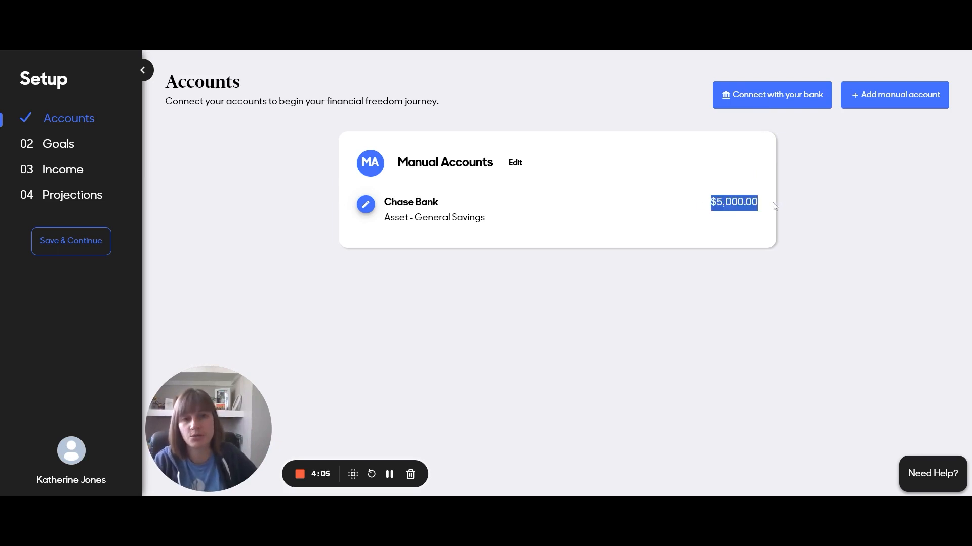
left_click(736, 223)
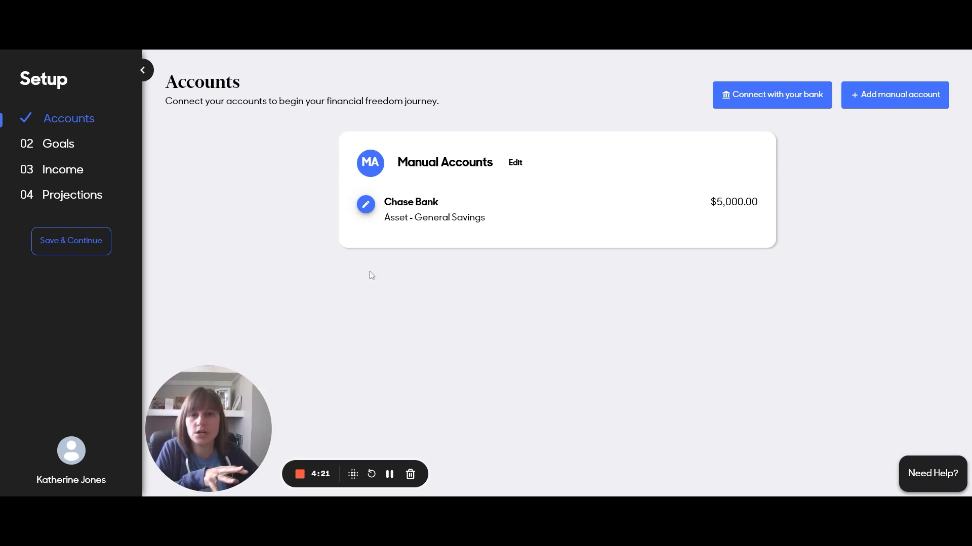
left_click(365, 204)
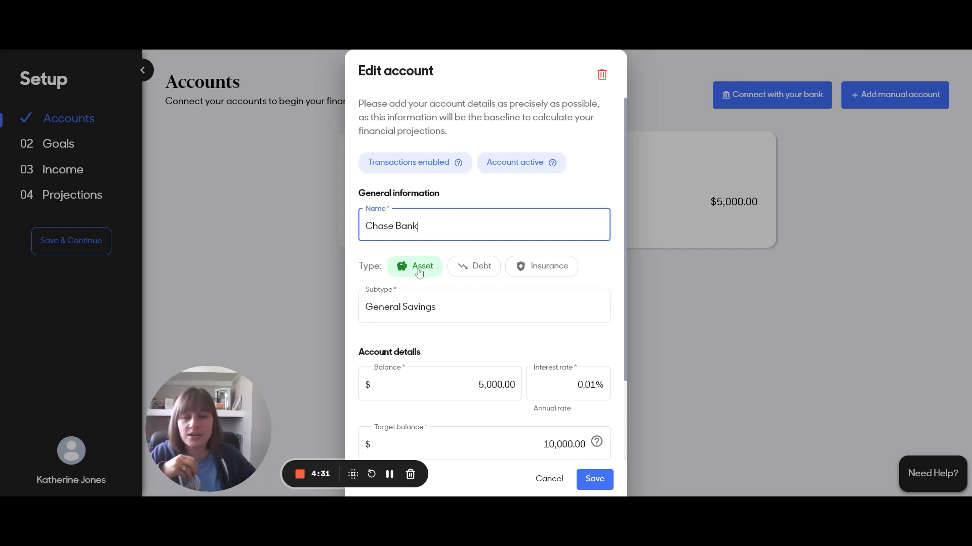
Try a '- EF' suffix on the account name, keeping it as Chase Bank
scroll(474, 282, "down", 1)
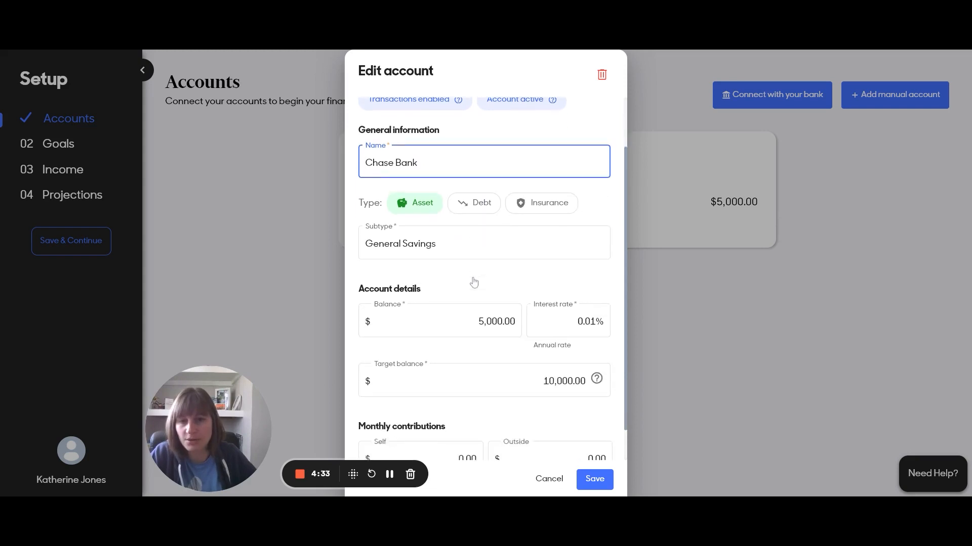
scroll(473, 282, "down", 1)
left_click_drag(418, 125, 365, 128)
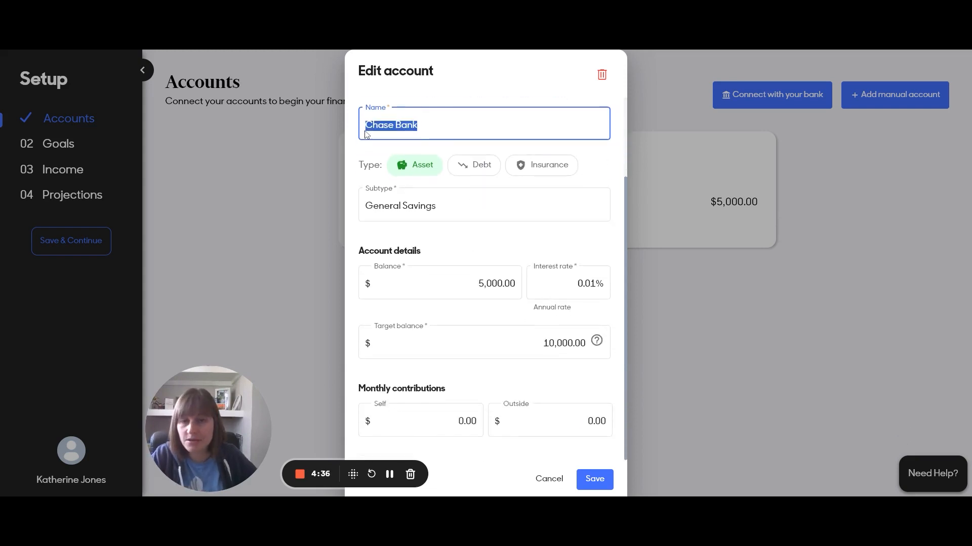
left_click(423, 126)
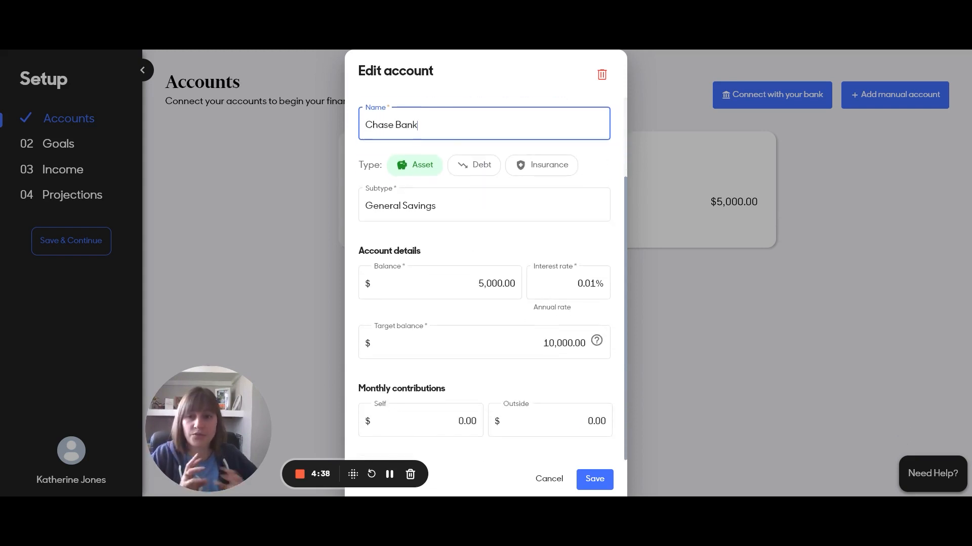
left_click_drag(418, 125, 365, 126)
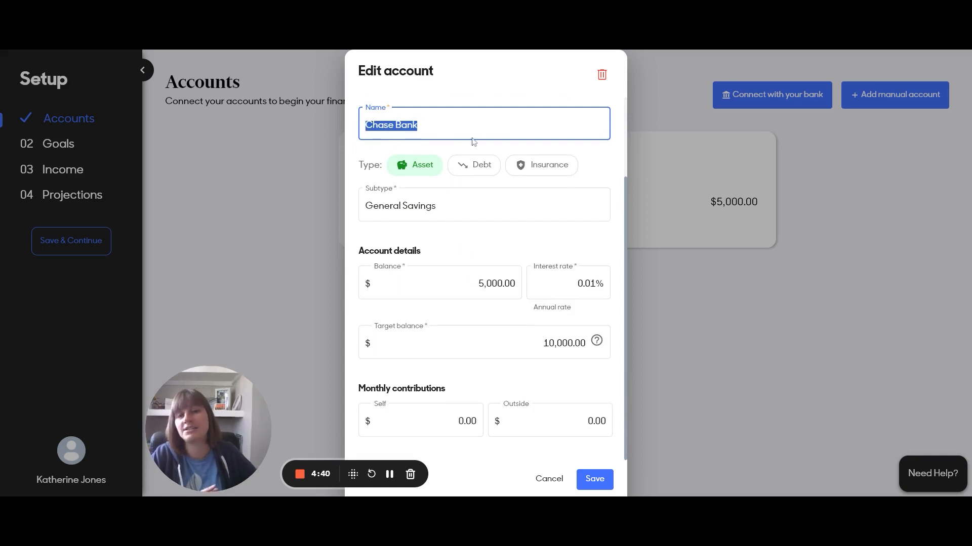
left_click(423, 126)
type("- EF")
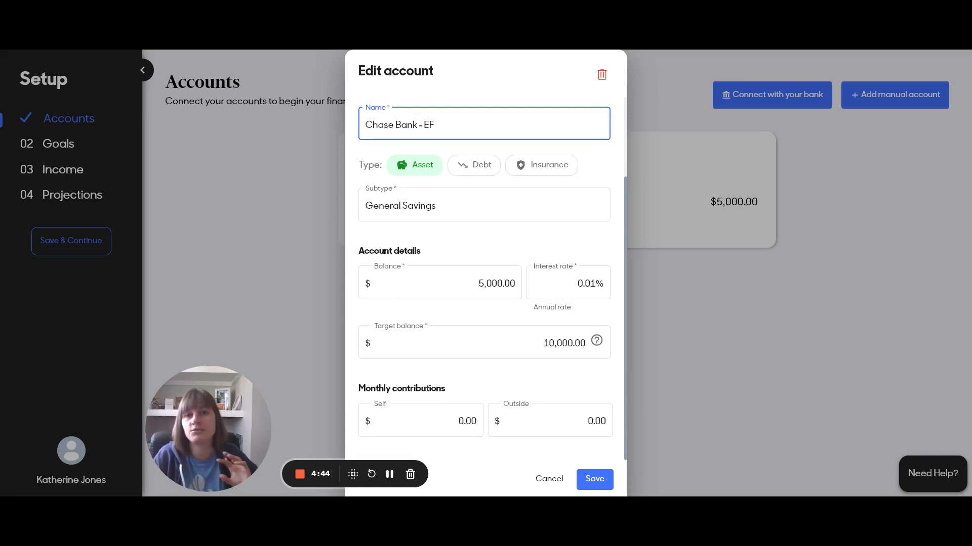
key("BackSpace")
key("BackSpace")
key("BackSpace")
key("BackSpace")
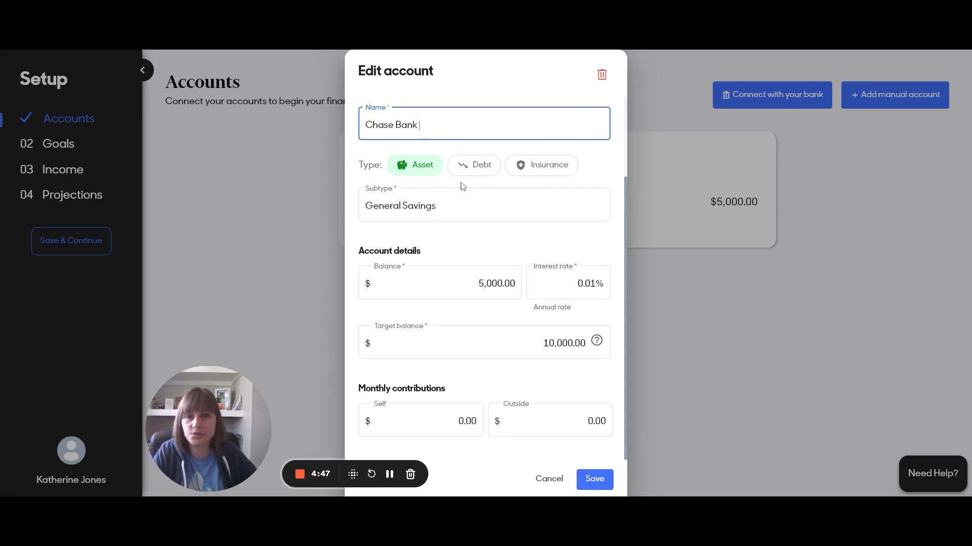
Clear the General Savings subtype so every subtype option is listed
left_click(457, 204)
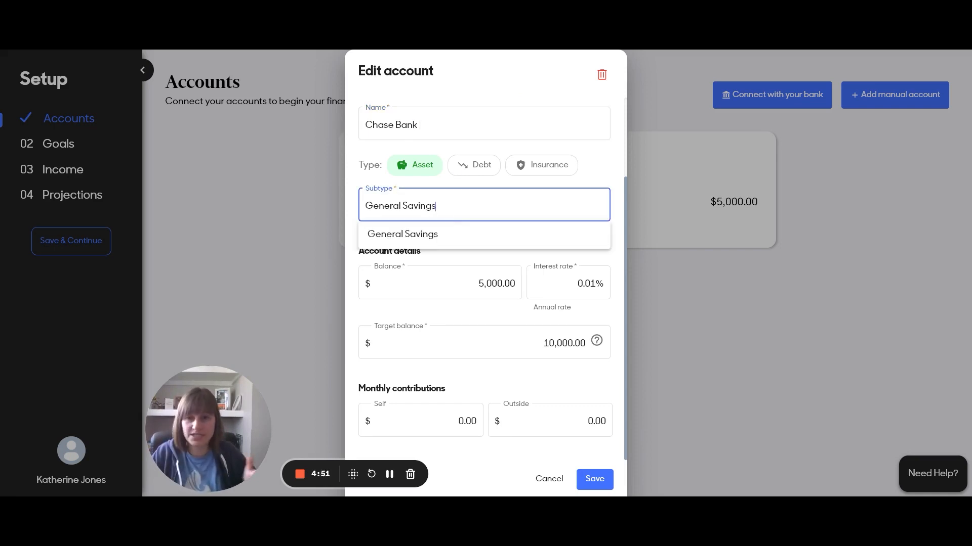
key("ctrl+a")
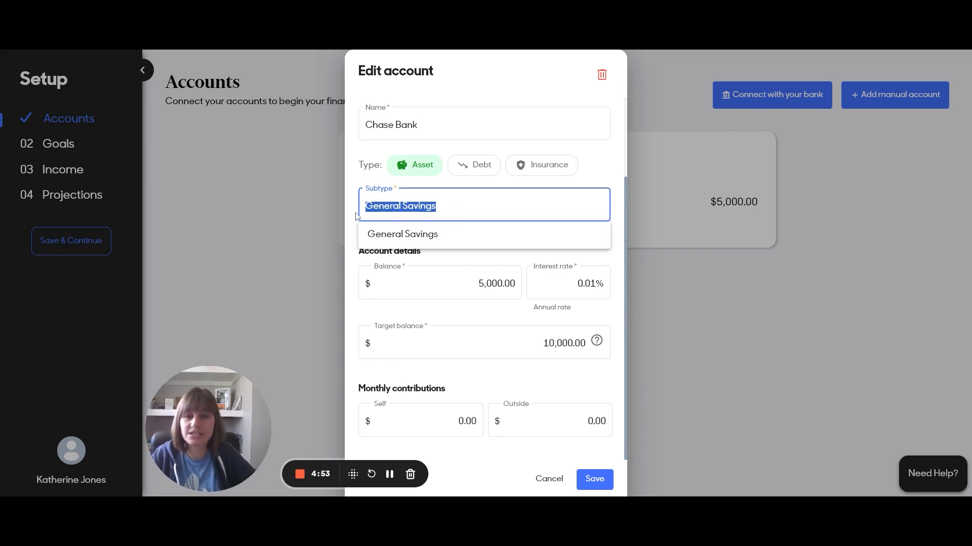
type("em")
key("BackSpace")
key("BackSpace")
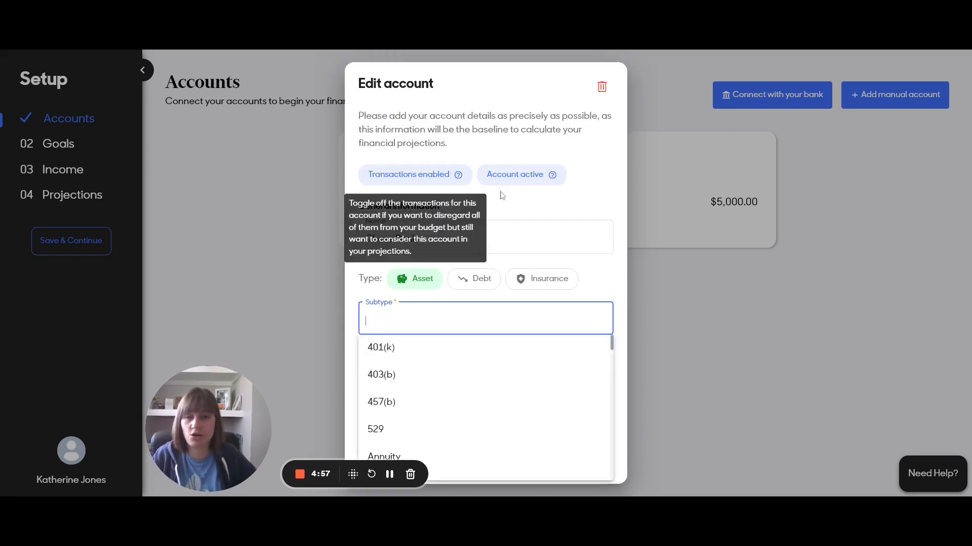
Scroll through the subtype options, then switch the account type to Debt
scroll(531, 356, "down", 1)
scroll(531, 357, "down", 4)
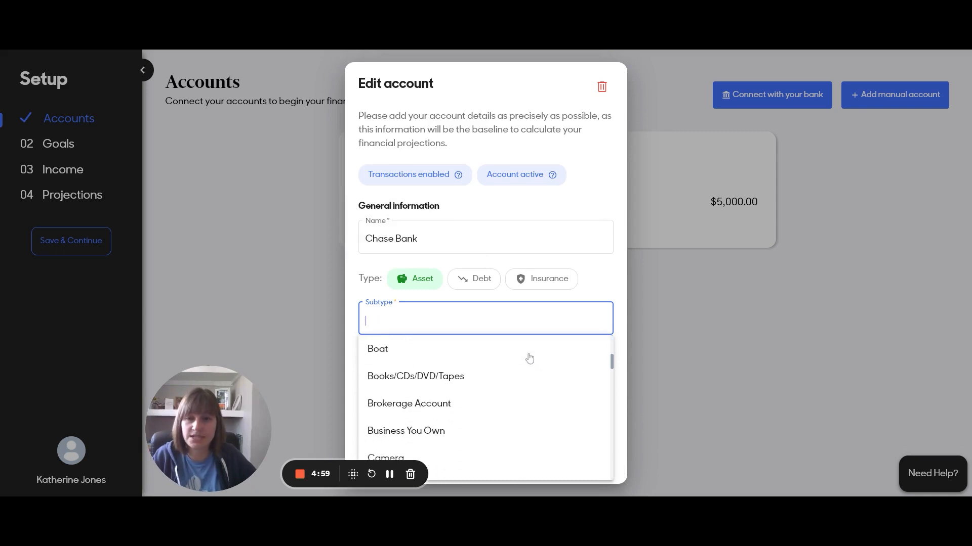
scroll(529, 361, "down", 2)
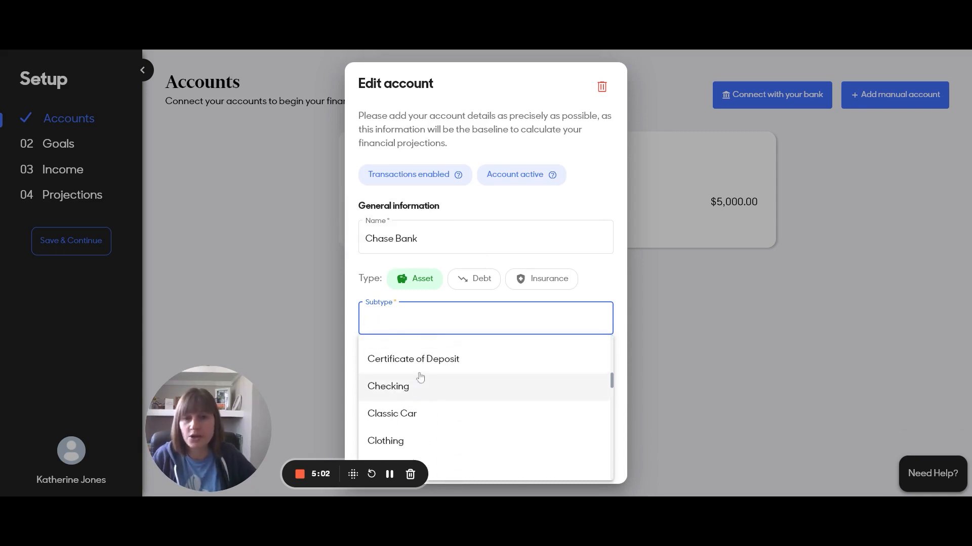
scroll(382, 380, "up", 1)
scroll(405, 385, "up", 1)
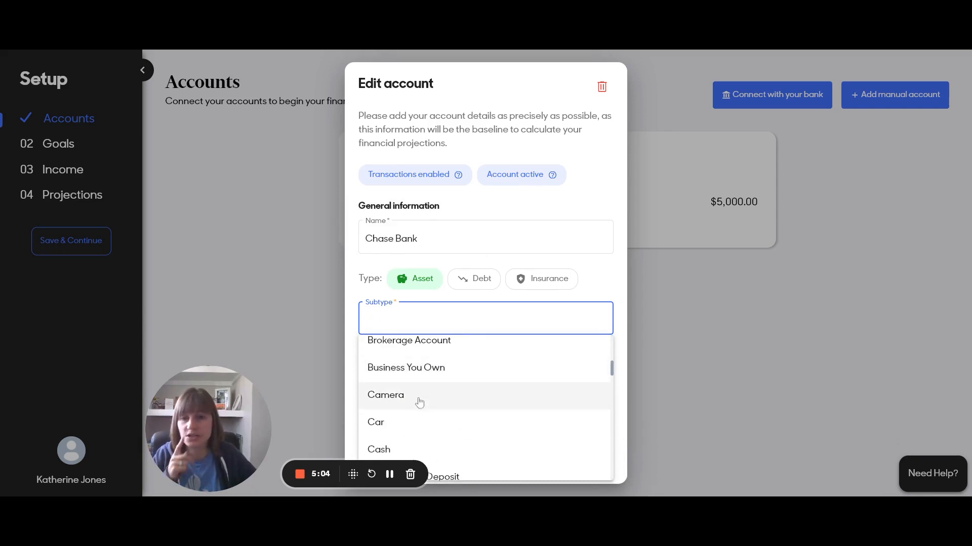
scroll(413, 422, "down", 2)
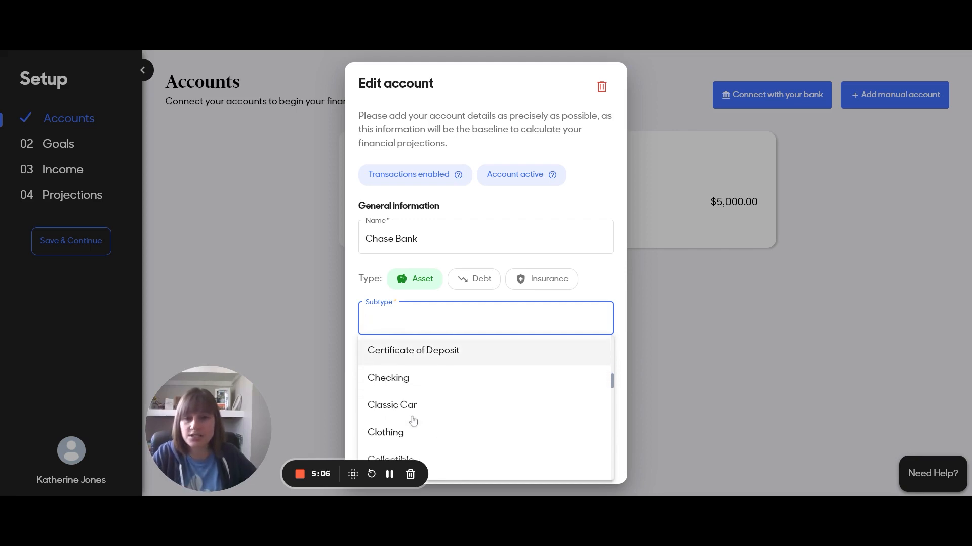
scroll(429, 434, "down", 3)
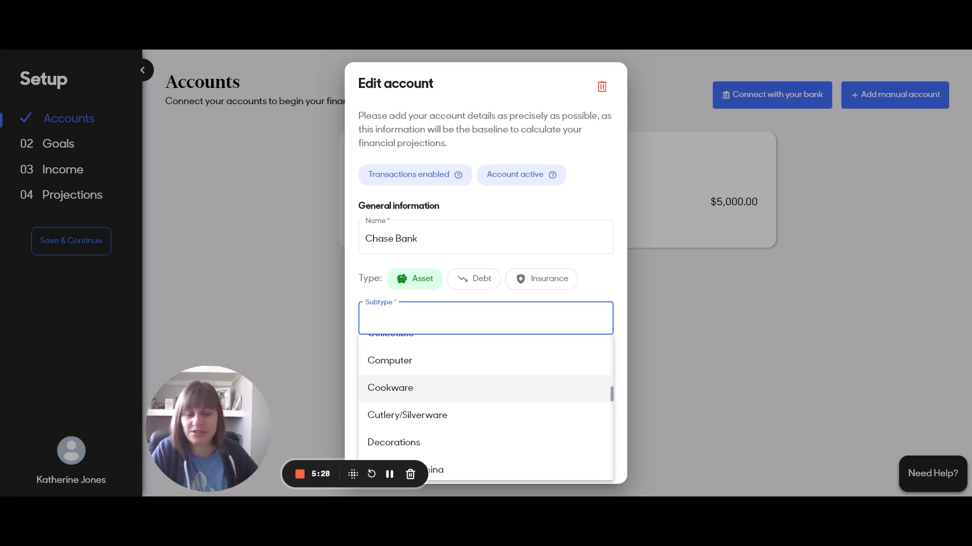
scroll(423, 433, "down", 2)
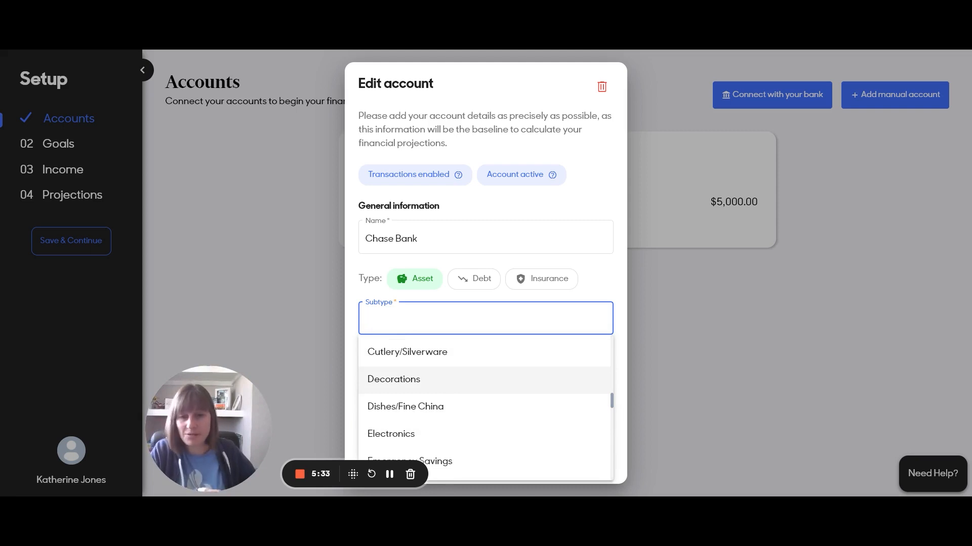
scroll(455, 390, "down", 6)
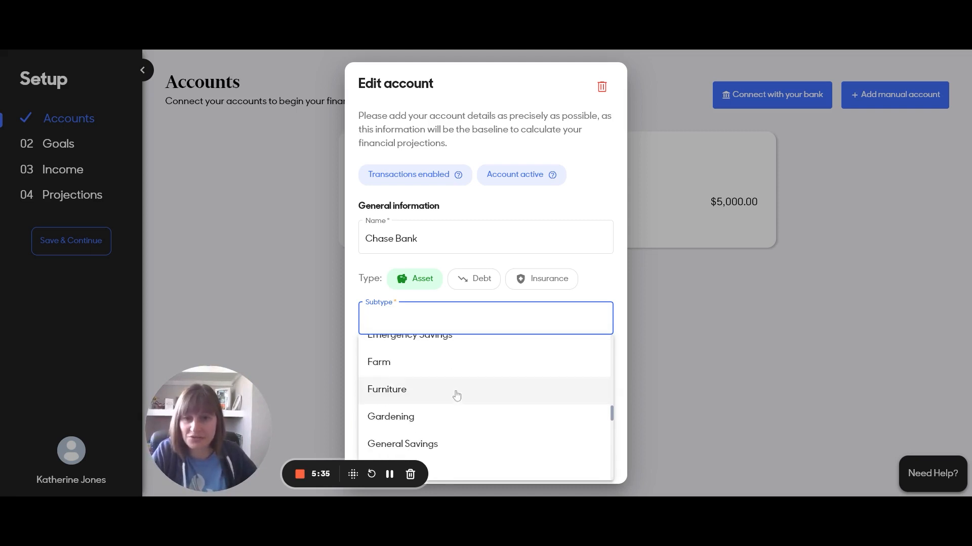
scroll(458, 374, "down", 7)
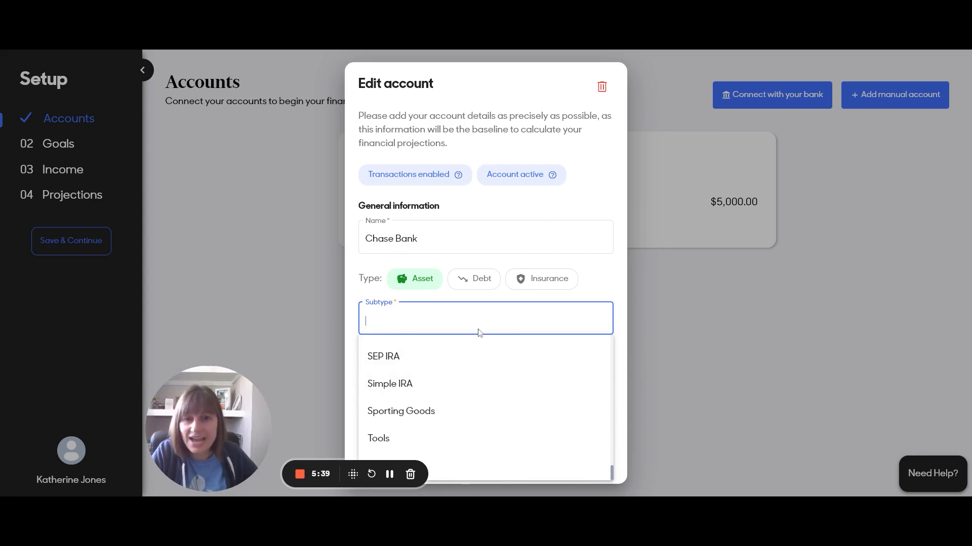
left_click(472, 279)
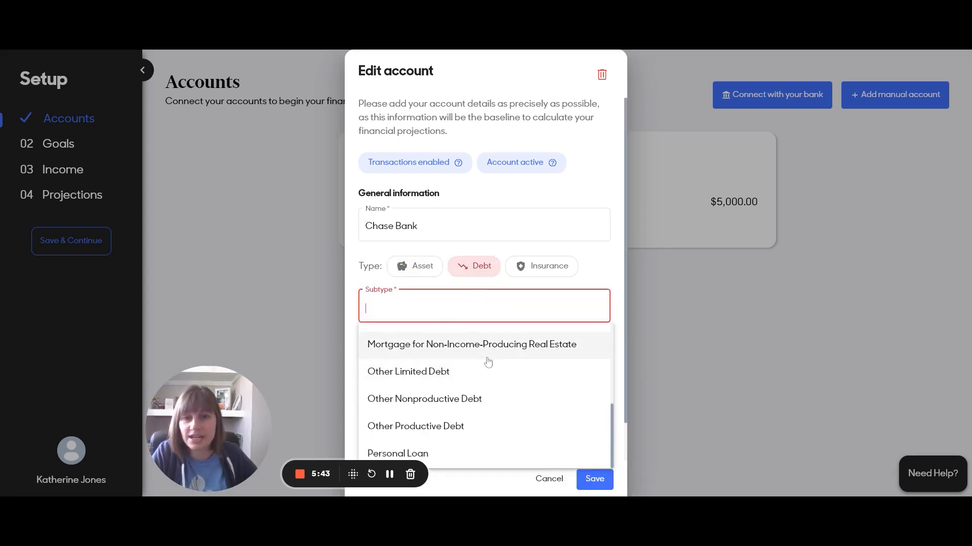
Browse the Debt subtypes, then switch to Insurance to view its options
scroll(405, 379, "up", 5)
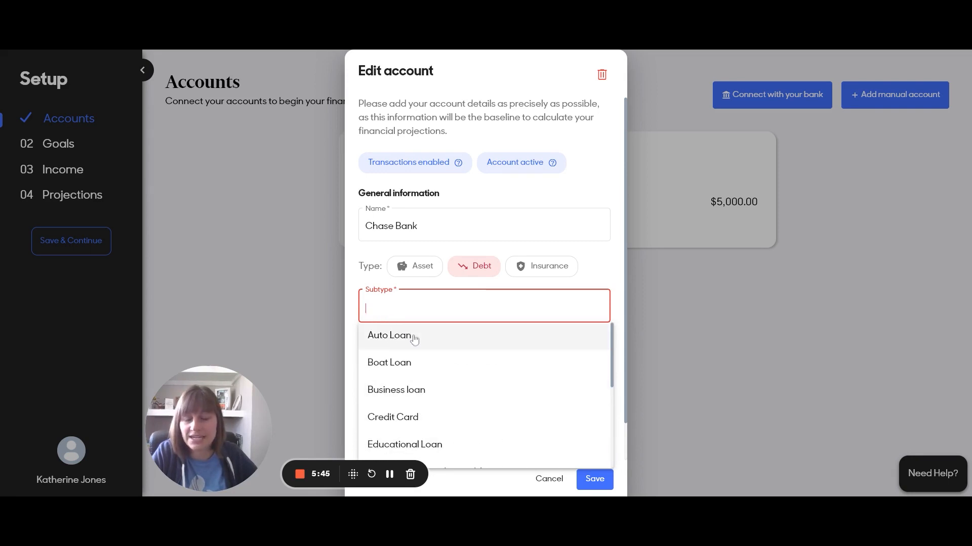
scroll(446, 347, "down", 3)
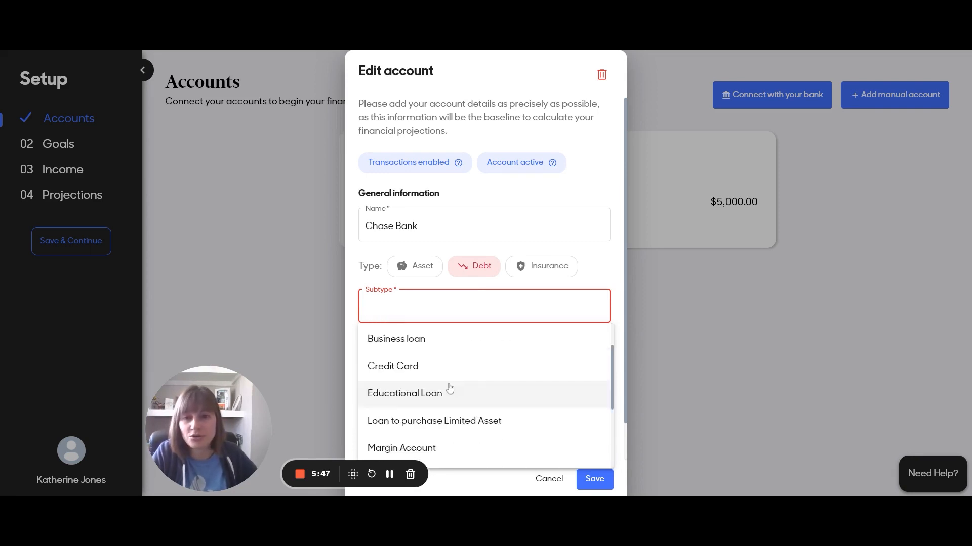
scroll(473, 359, "down", 2)
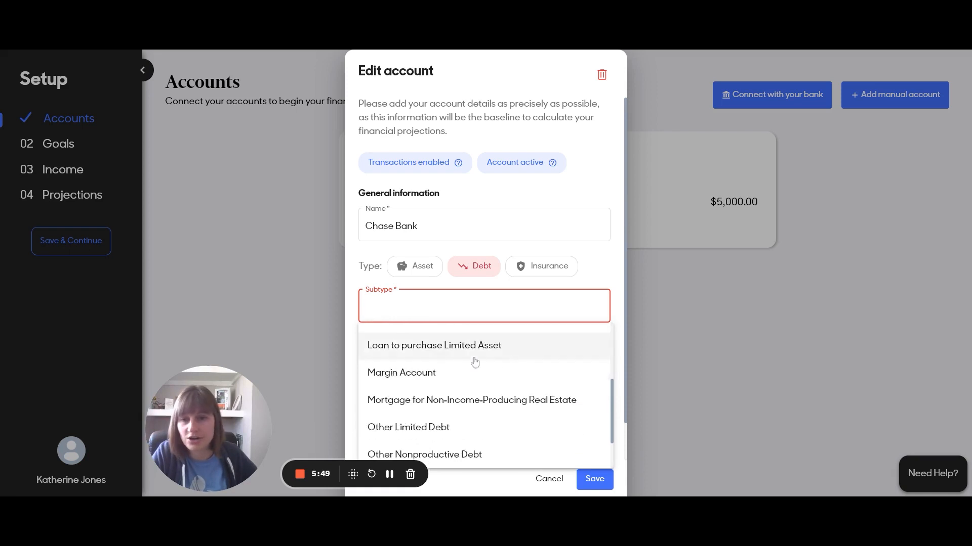
scroll(440, 387, "up", 2)
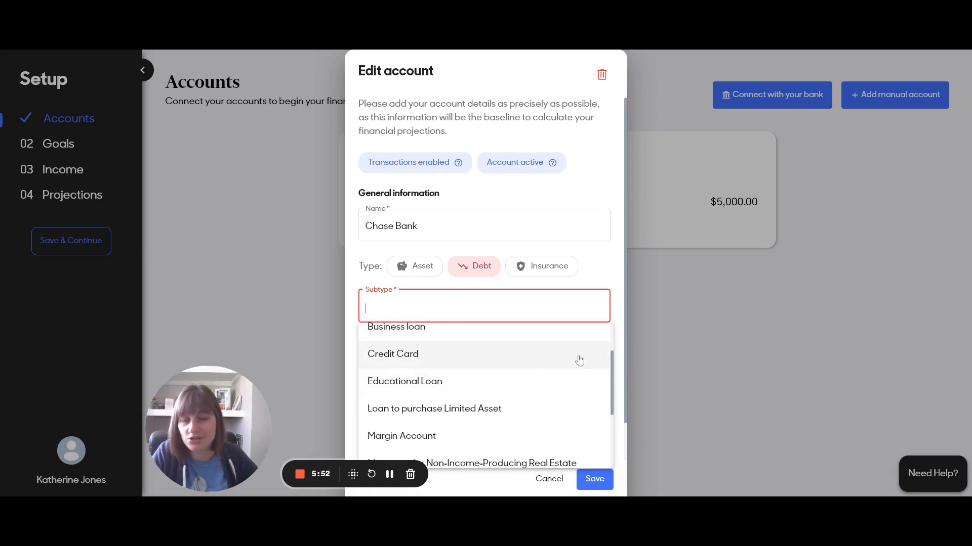
scroll(535, 358, "down", 3)
scroll(387, 430, "up", 3)
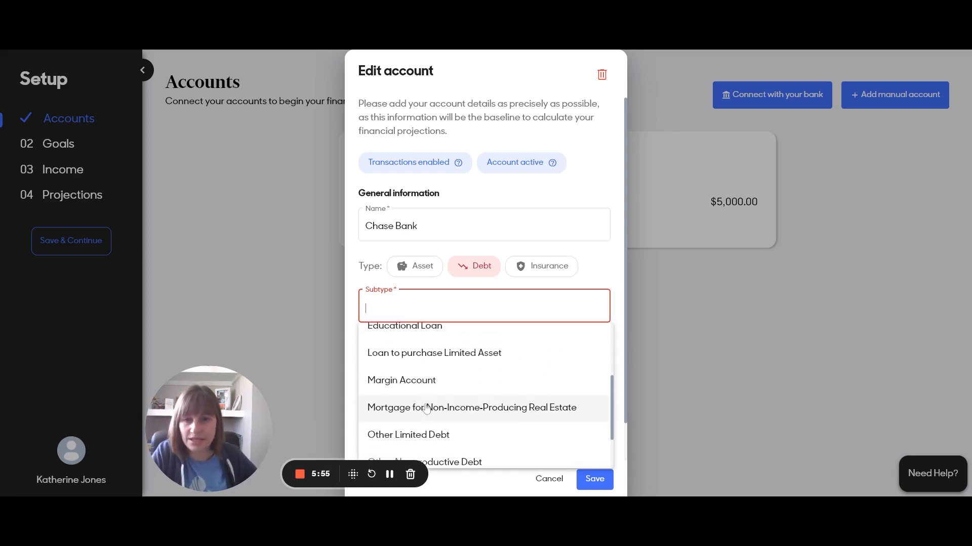
scroll(523, 407, "down", 1)
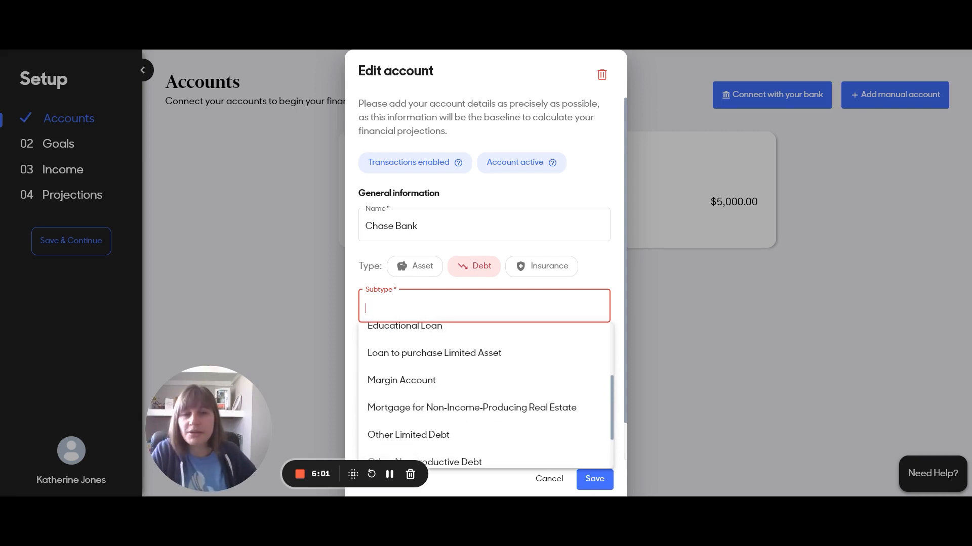
left_click(555, 269)
Set the Chase Bank account type back to Asset
scroll(499, 370, "up", 3)
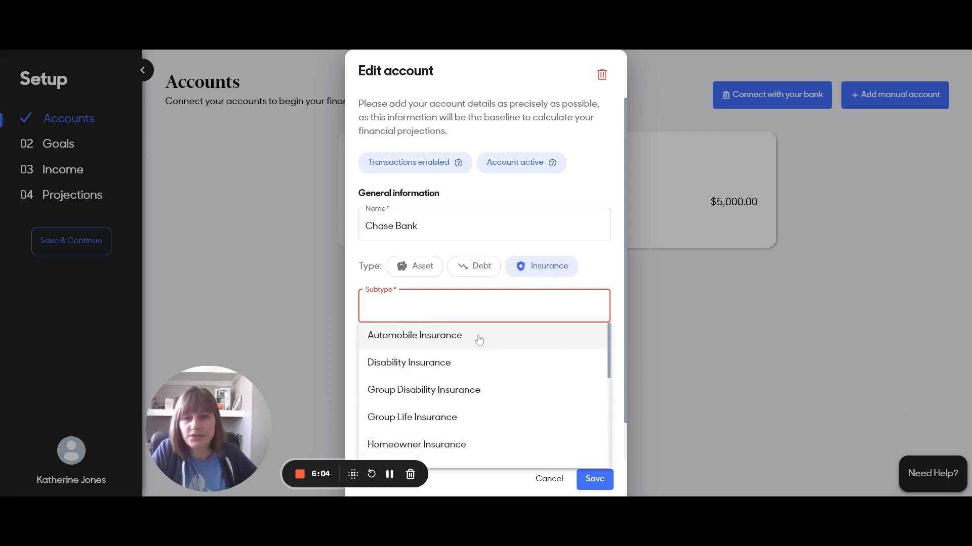
scroll(513, 368, "down", 5)
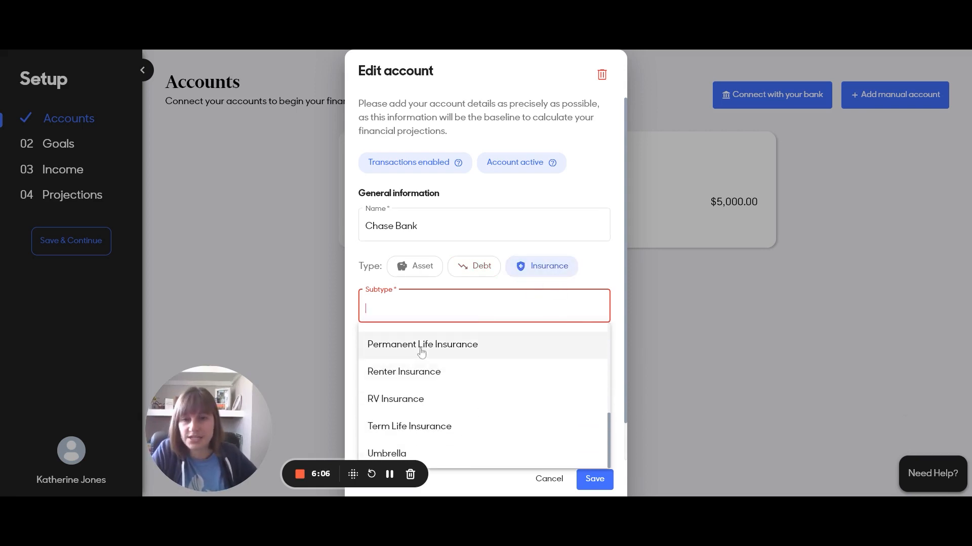
scroll(466, 397, "up", 5)
left_click(428, 275)
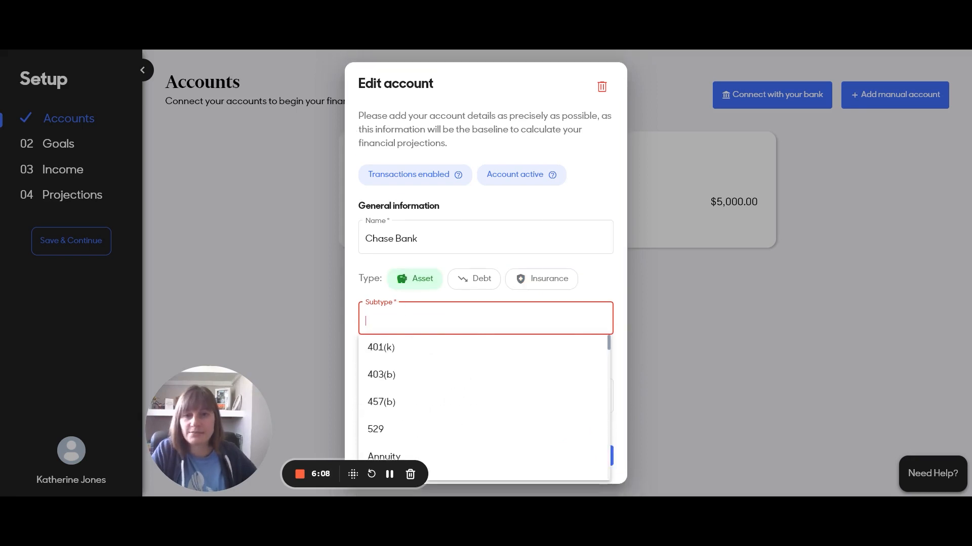
Set the subtype to General Savings, keeping the $5,000.00 balance and 0.01% interest
type("ge")
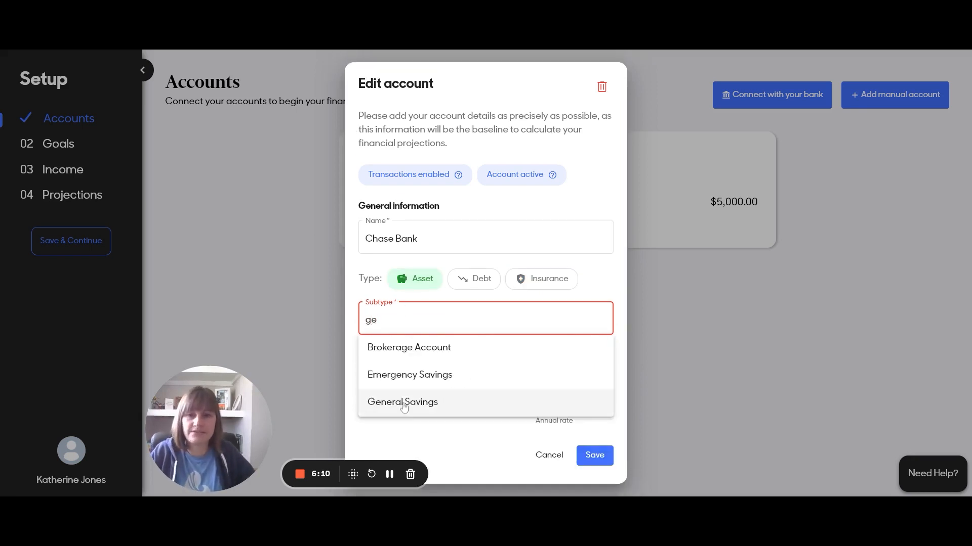
left_click(404, 404)
key("Tab")
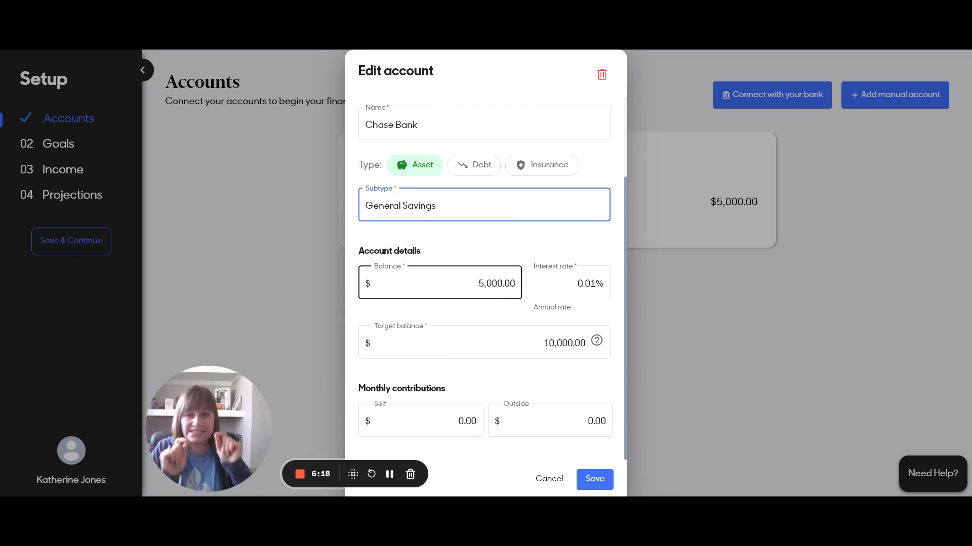
left_click(560, 272)
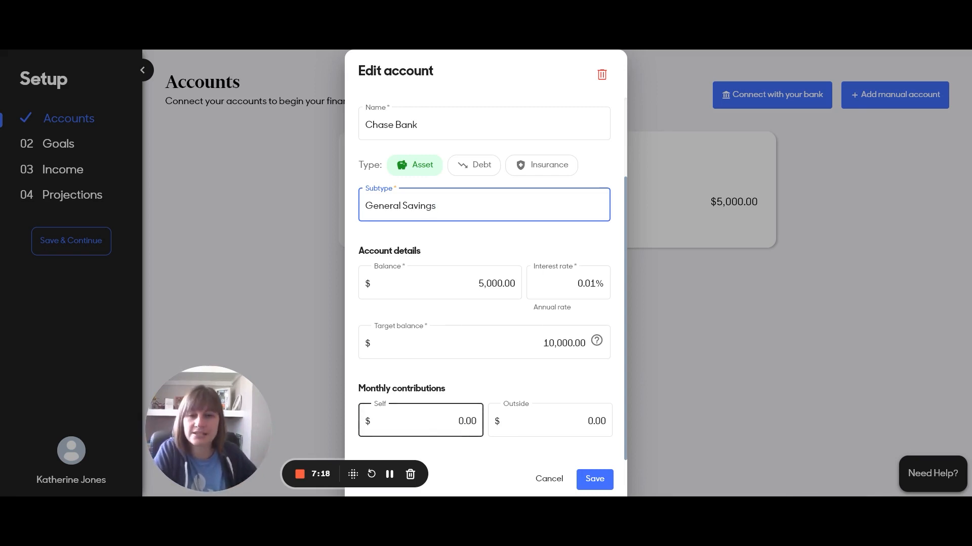
Go to the monthly Self contribution field, leaving it at $0.00
left_click(458, 422)
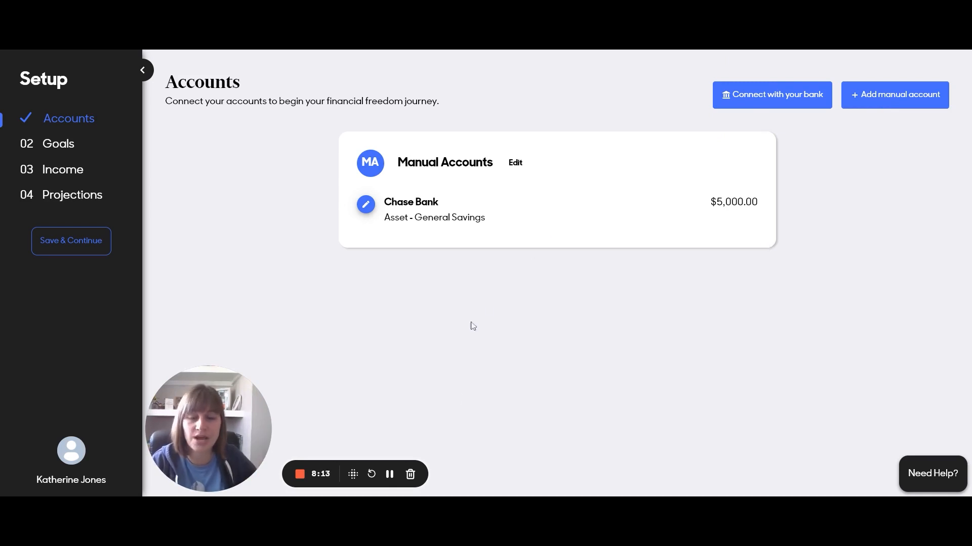
Enter Car Loan as Debt – Auto Loan: $11,200.00, 4.25% interest, $150.00 minimum payment
left_click(389, 474)
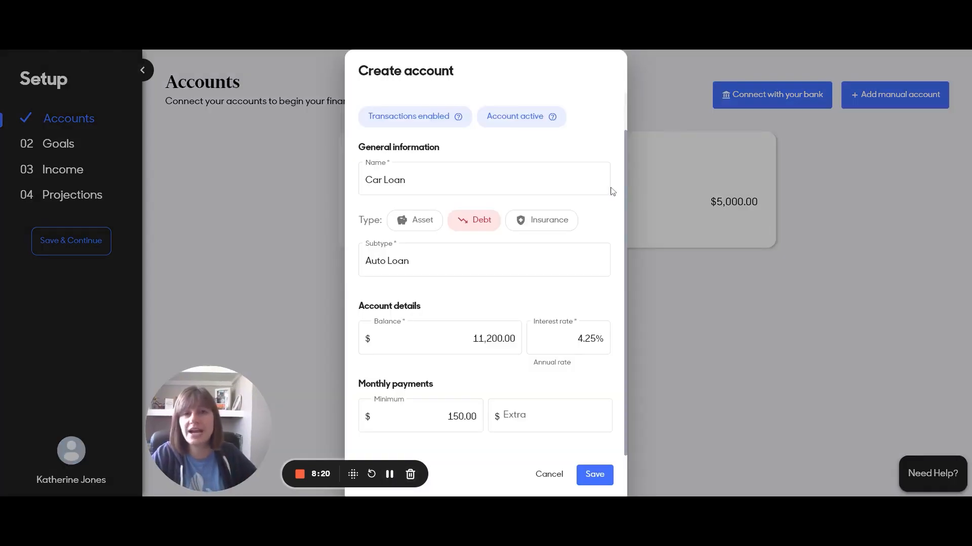
mouse_move(554, 115)
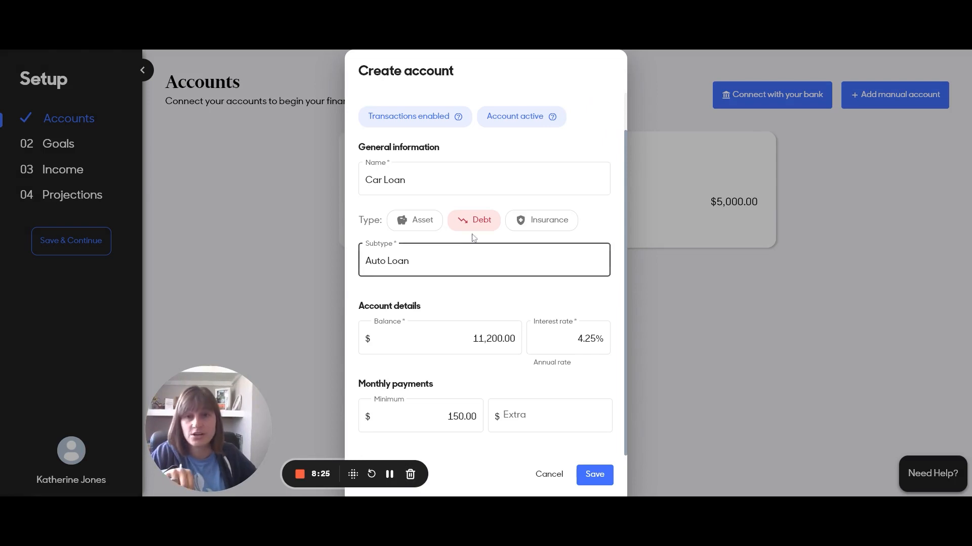
left_click(475, 423)
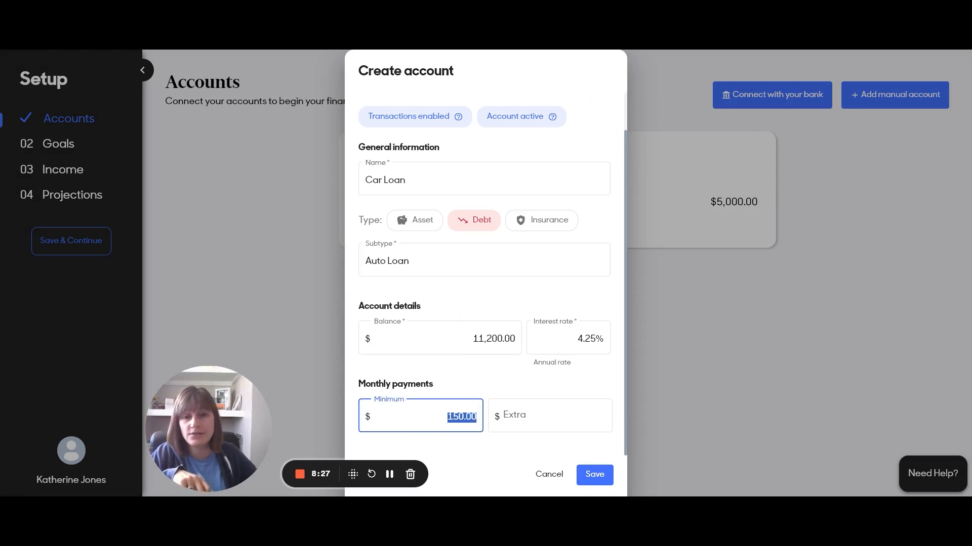
left_click(474, 443)
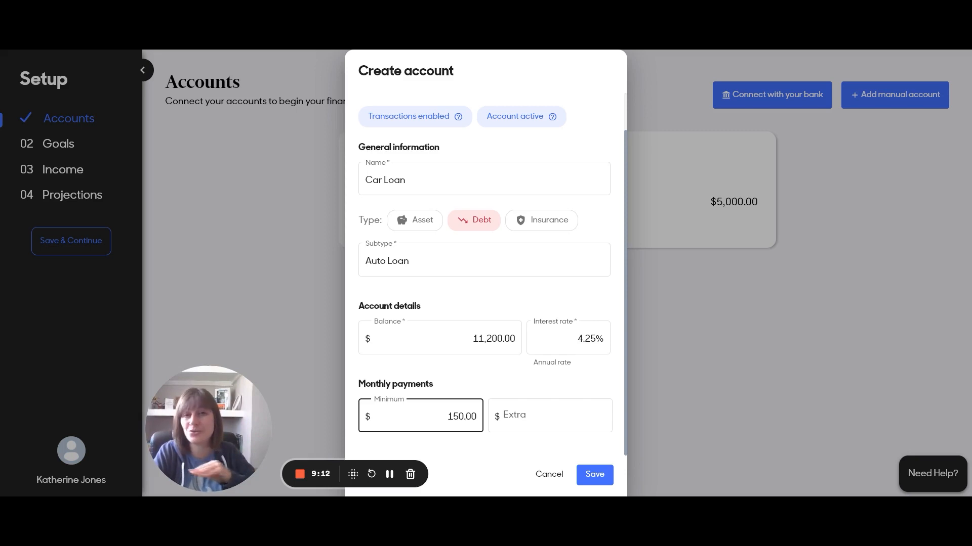
Leave the extra payment empty and save the Car Loan with its $150.00 minimum
left_click(459, 397)
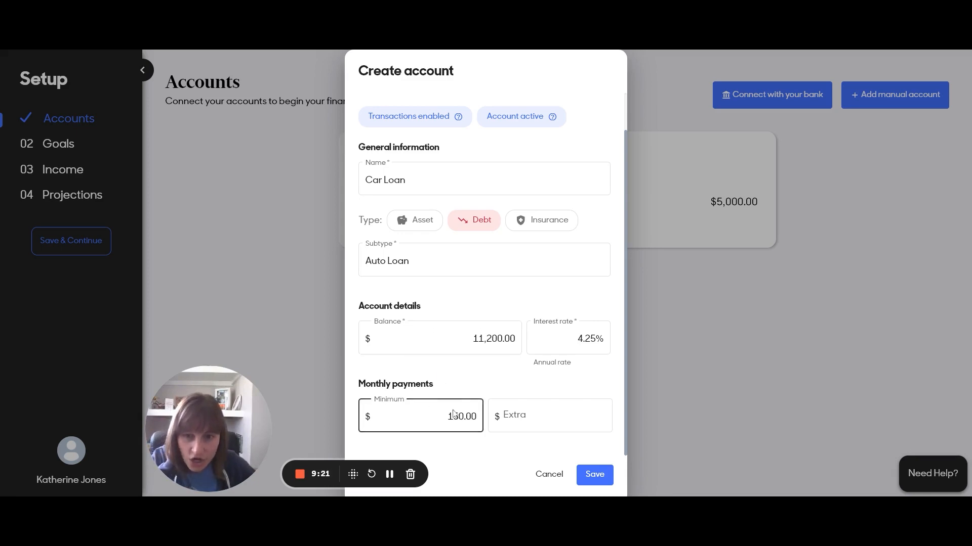
left_click(411, 404)
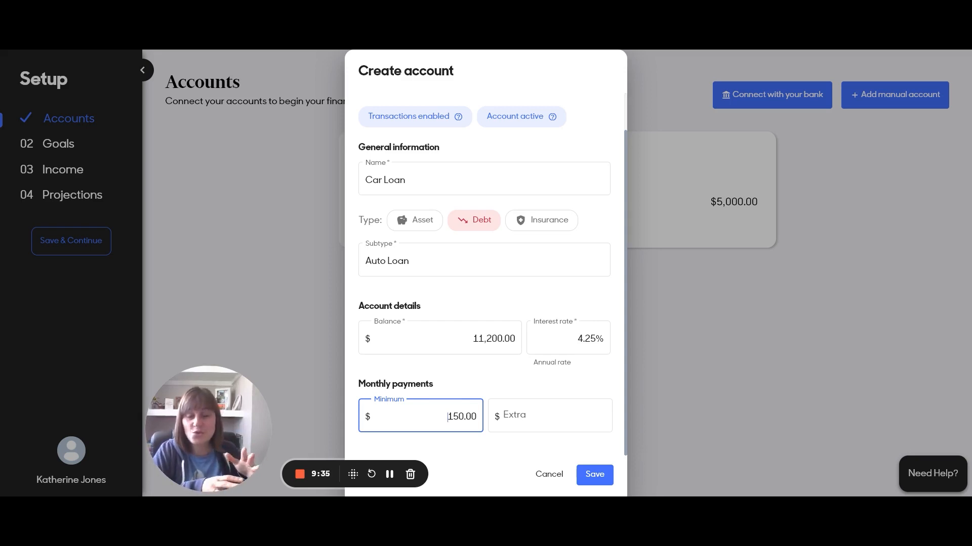
left_click(510, 415)
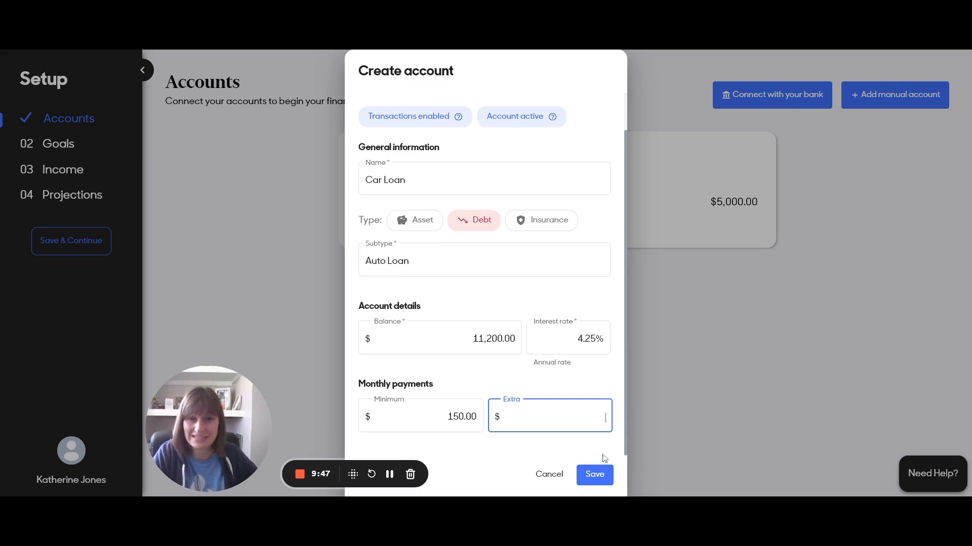
left_click(594, 475)
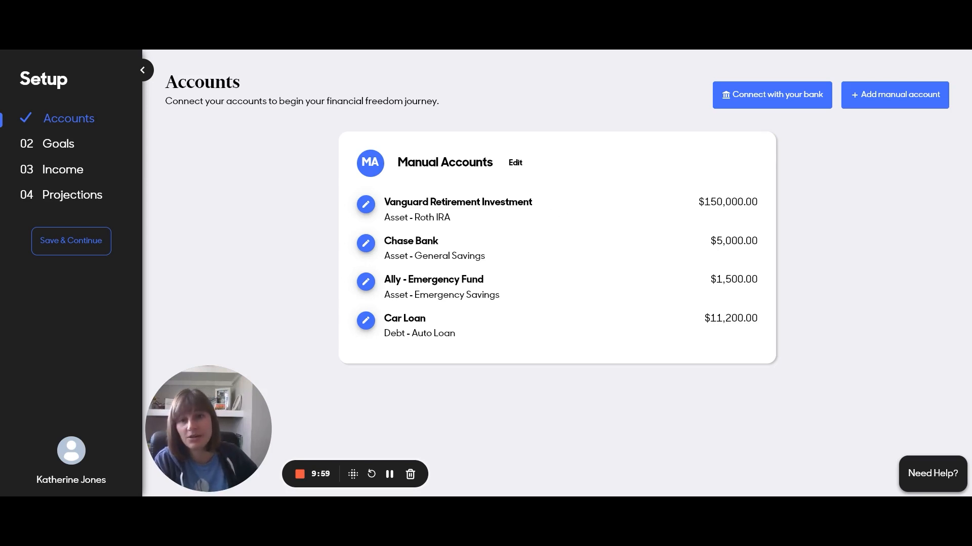
Highlight the Ally - Emergency Fund and Chase Bank account names to explain them
left_click_drag(390, 280, 508, 278)
left_click(506, 280)
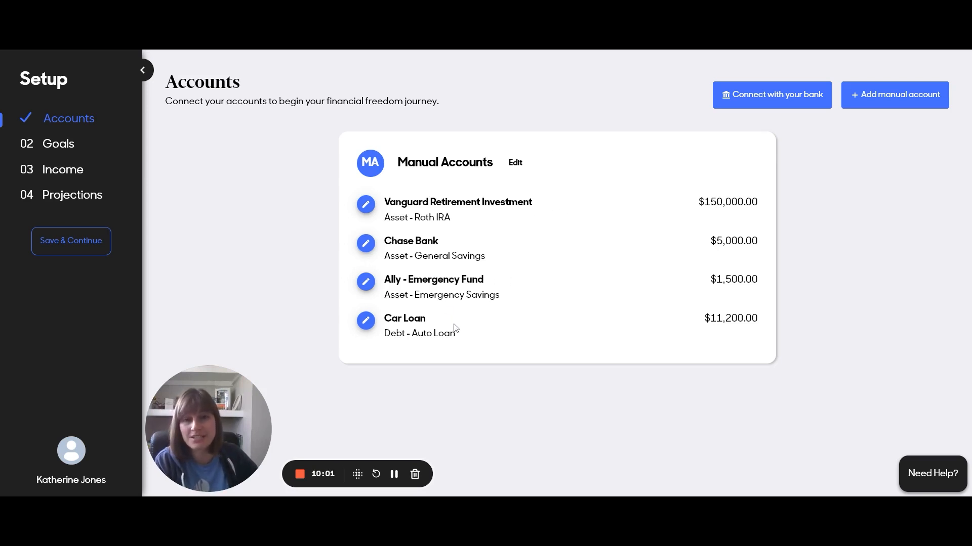
left_click_drag(403, 319, 427, 319)
left_click_drag(408, 242, 427, 242)
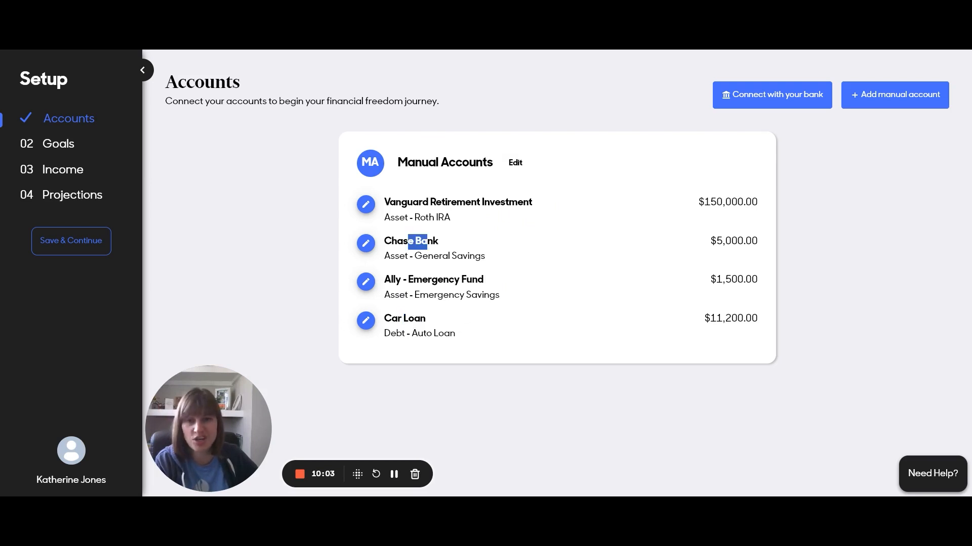
left_click(421, 252)
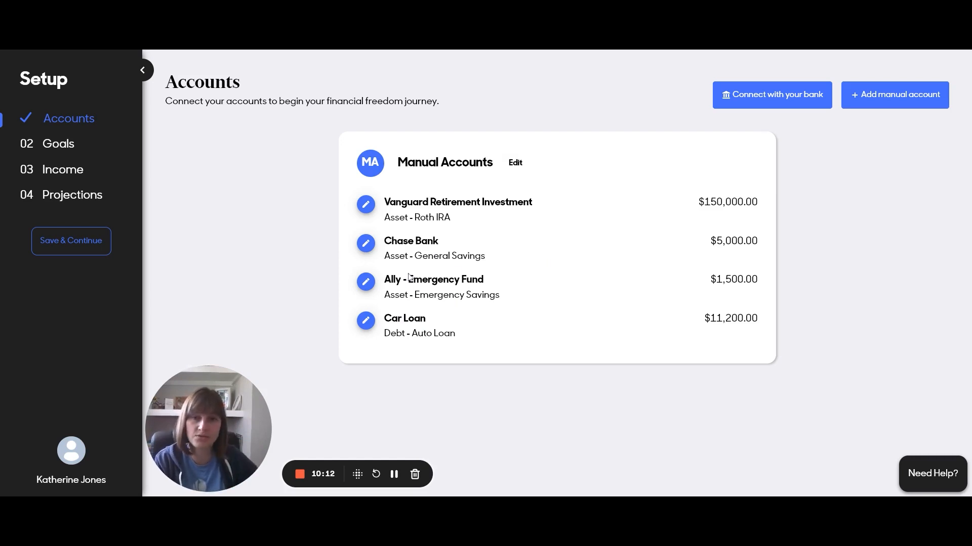
left_click_drag(415, 242, 467, 243)
left_click(467, 246)
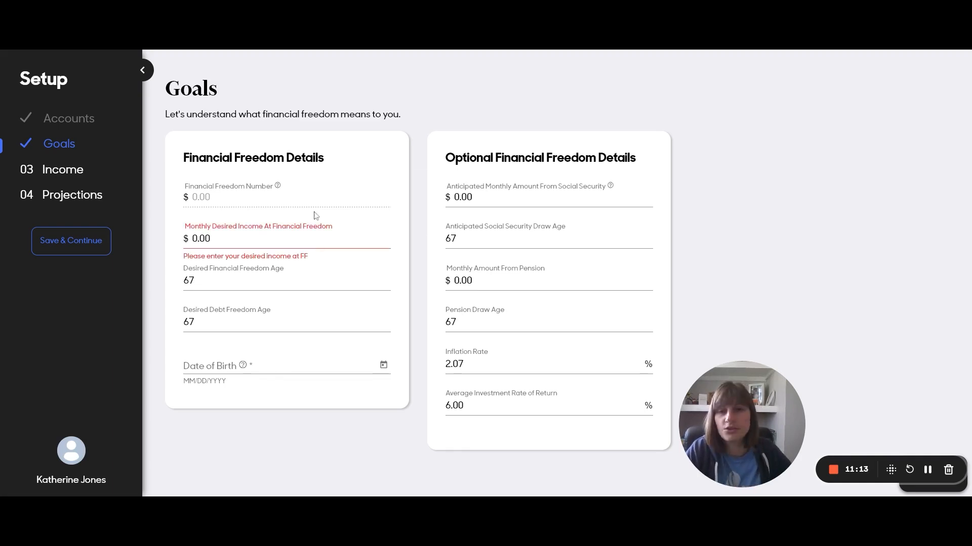
After the required-income warning appears, select the $0.00 Monthly Desired Income value
mouse_move(279, 187)
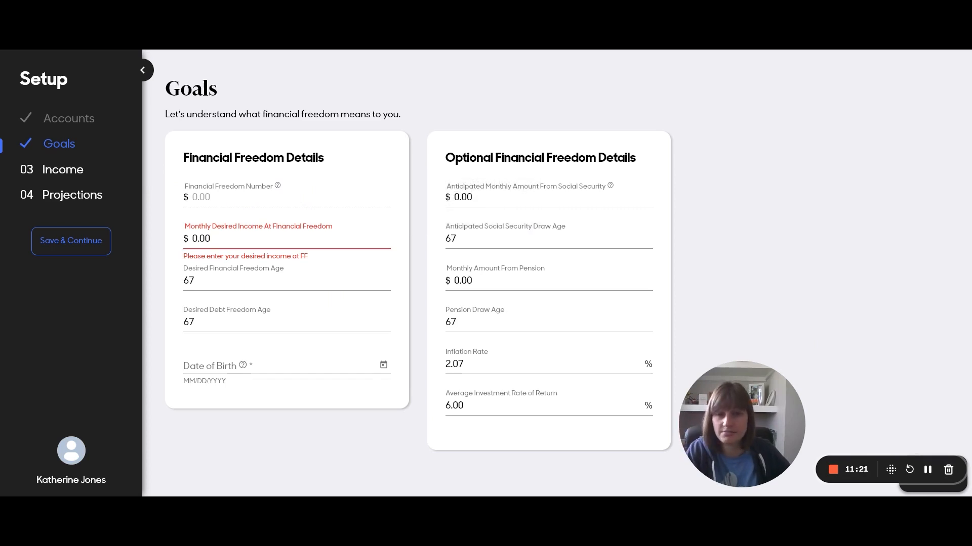
left_click_drag(211, 239, 184, 242)
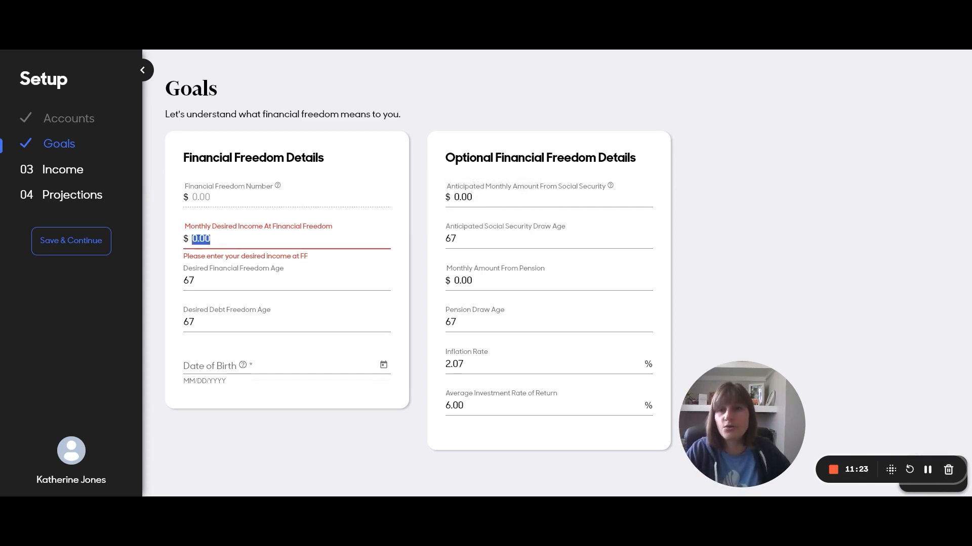
left_click(215, 239)
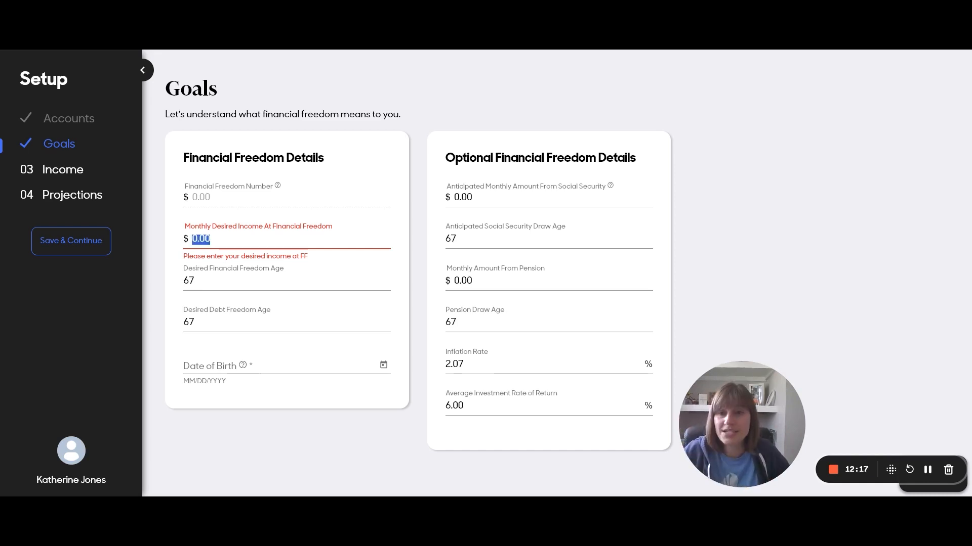
Set Monthly Desired Income to $8,000, passing the freedom-age fields unchanged
type("8,000")
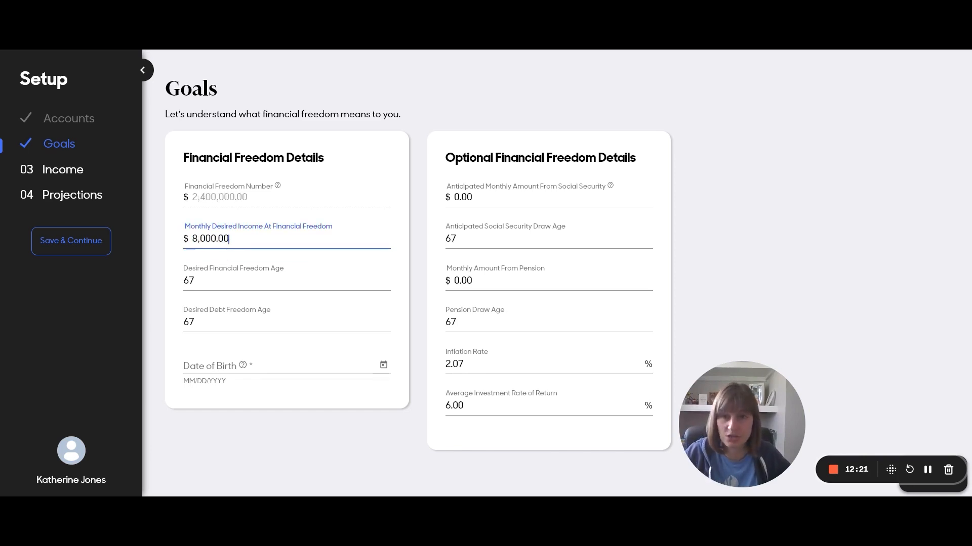
left_click(194, 281)
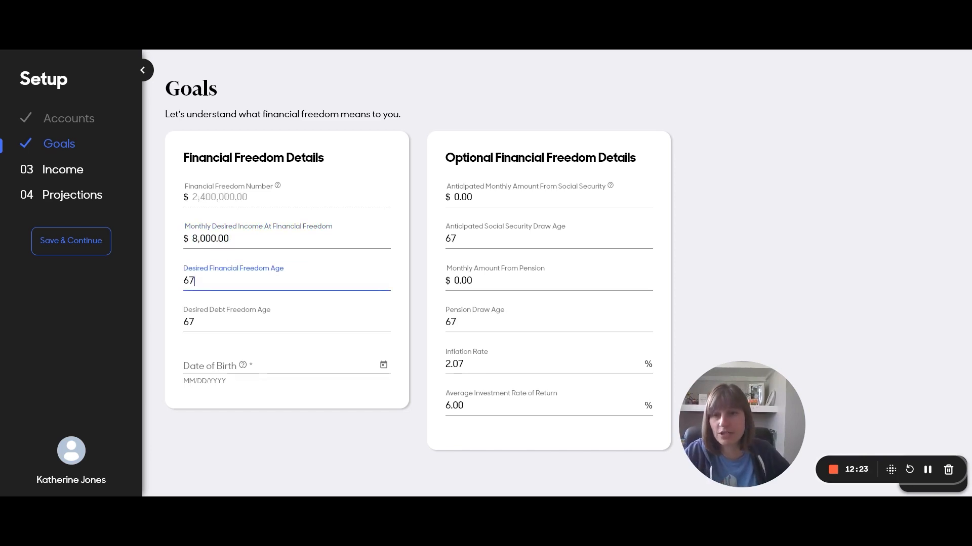
left_click(197, 333)
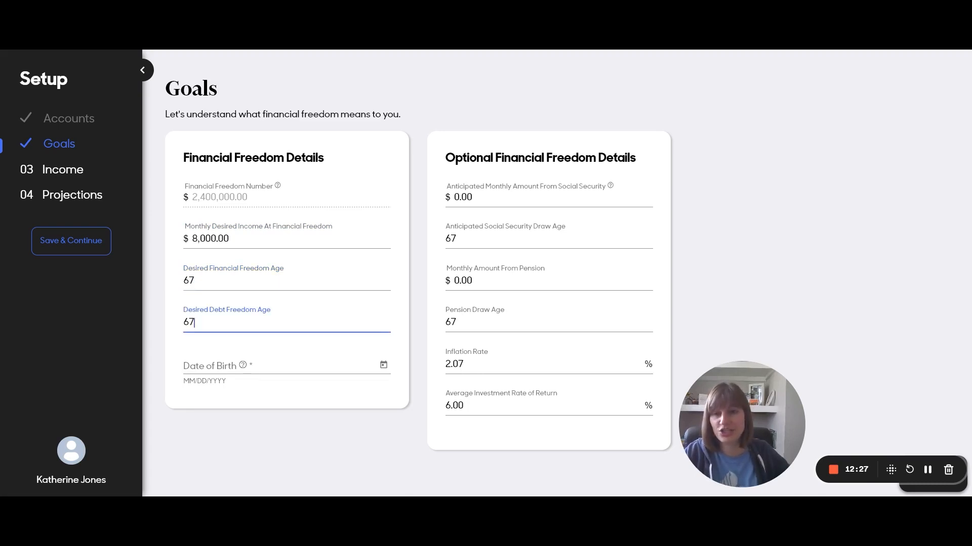
Enter 01/01/1990 as the date of birth
left_click(202, 365)
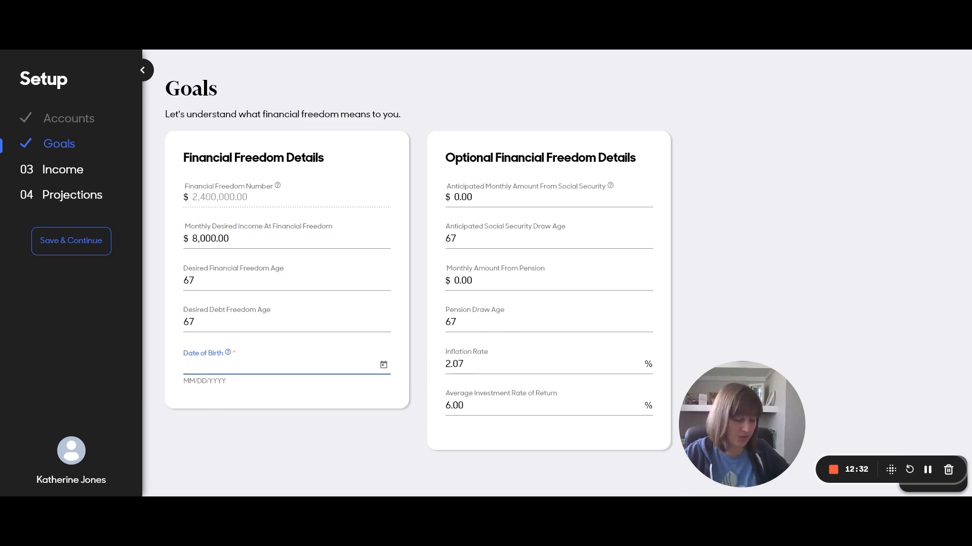
type("01")
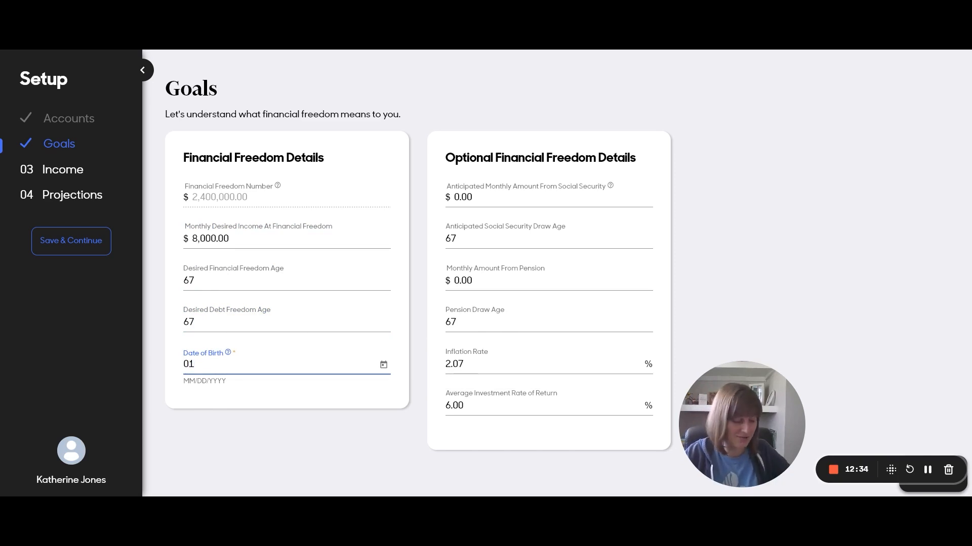
type("/01")
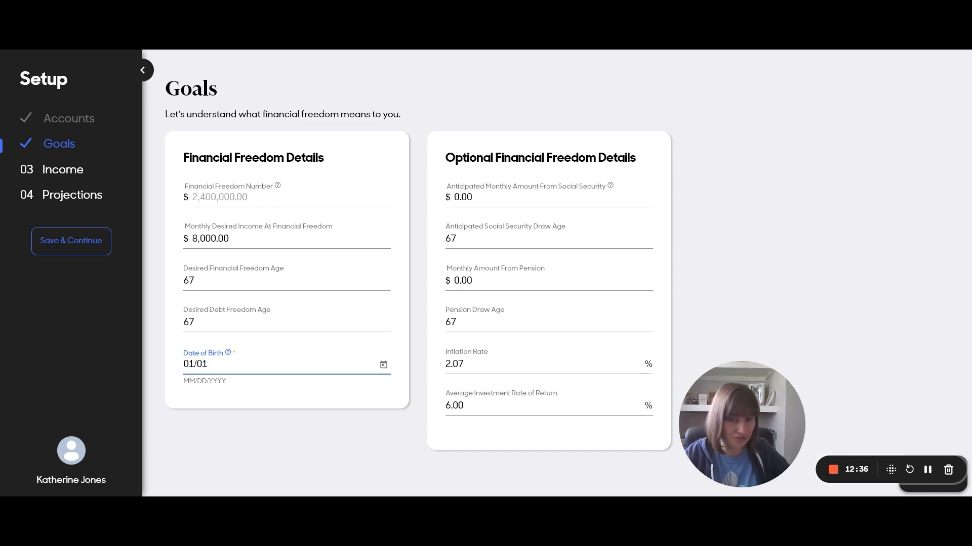
type("/1990")
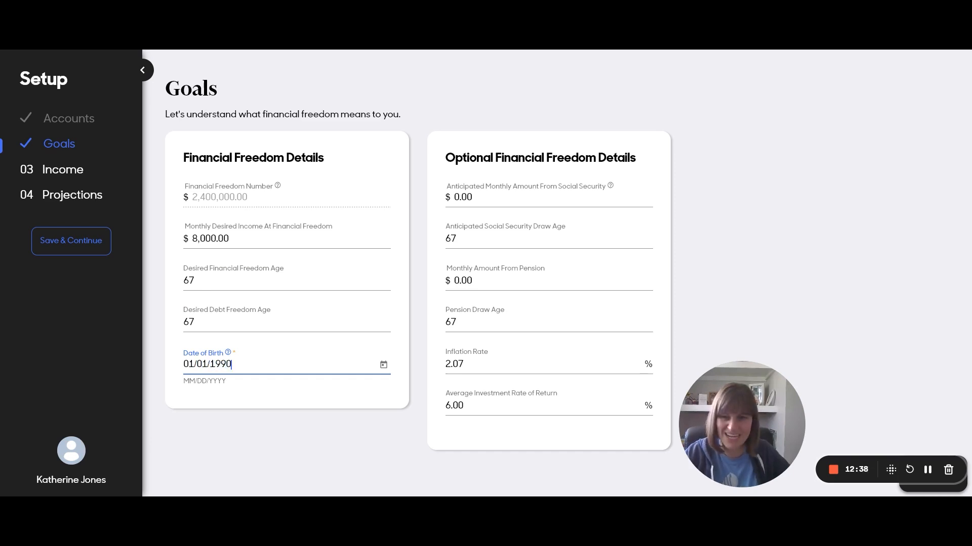
left_click(243, 425)
mouse_move(611, 186)
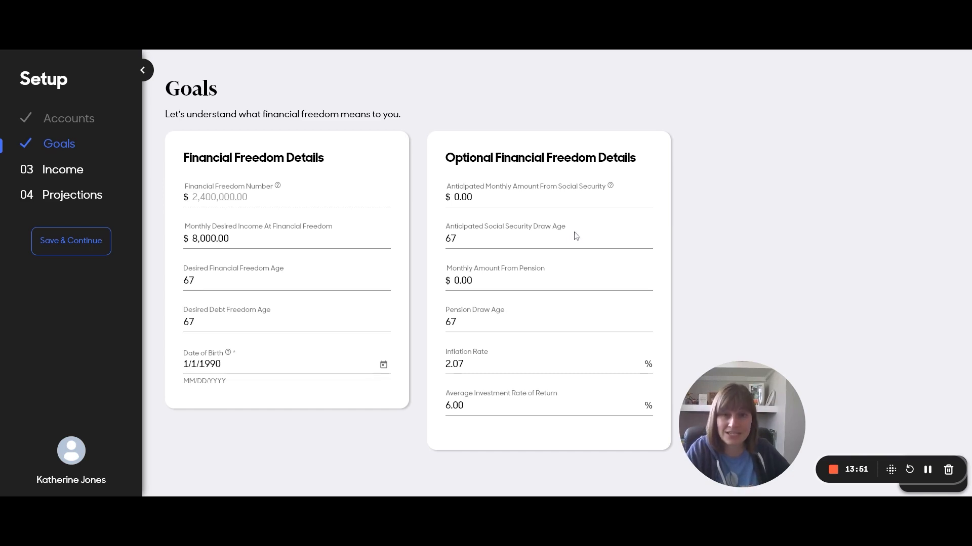
Review Social Security age, pension, 2.07% inflation and 6.00% return unchanged, then go to Income
left_click(460, 235)
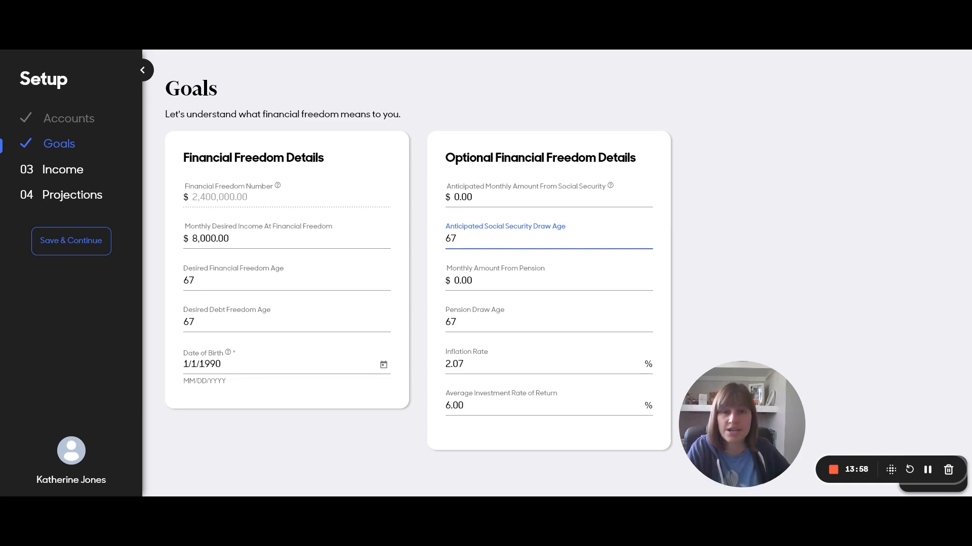
left_click(471, 280)
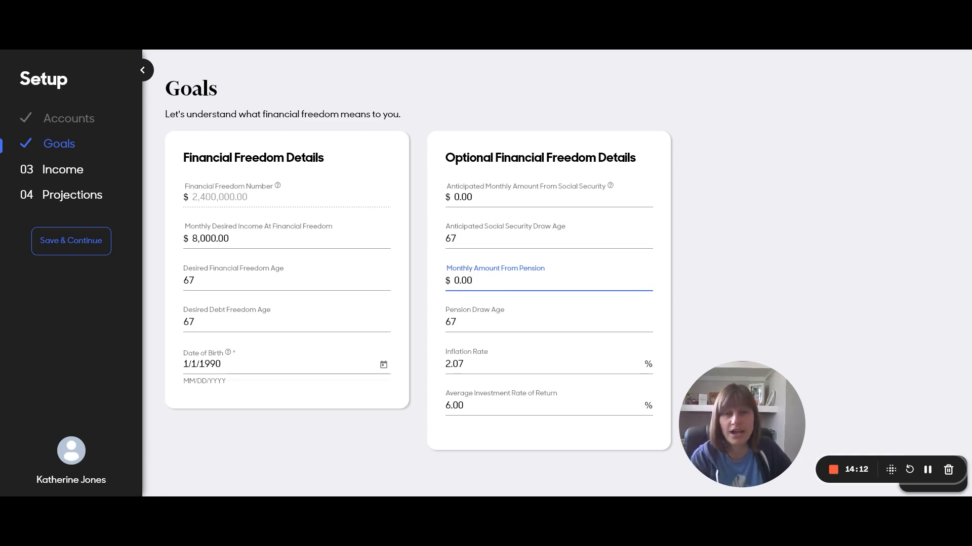
left_click(505, 362)
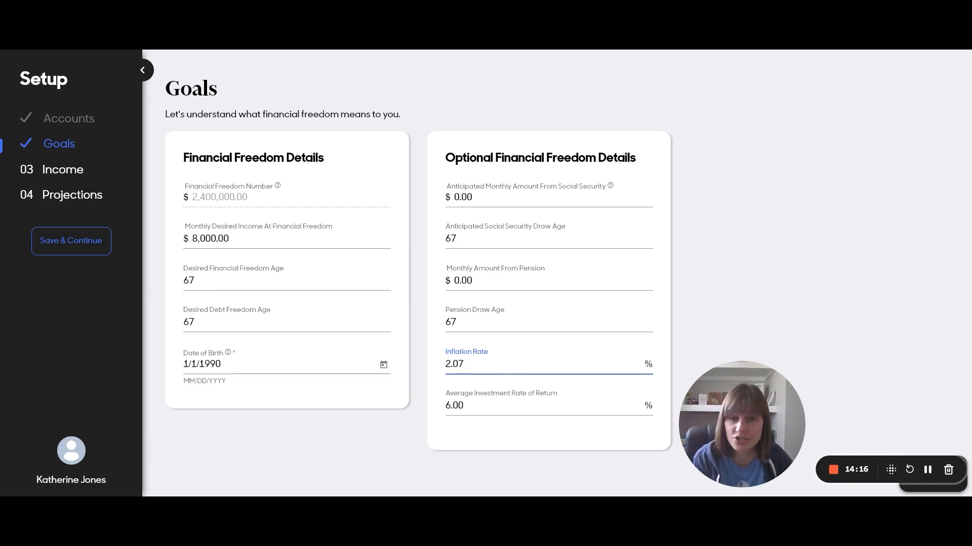
left_click(504, 405)
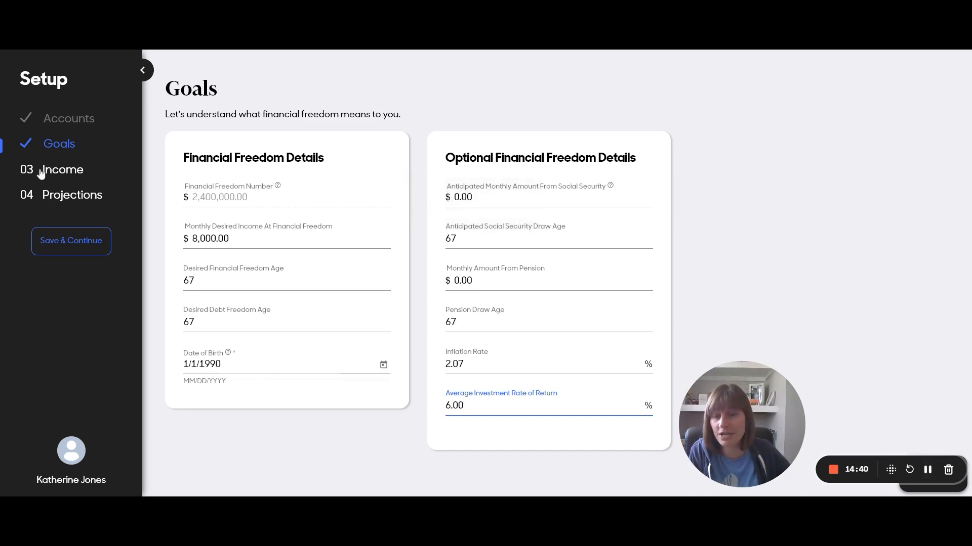
left_click(76, 172)
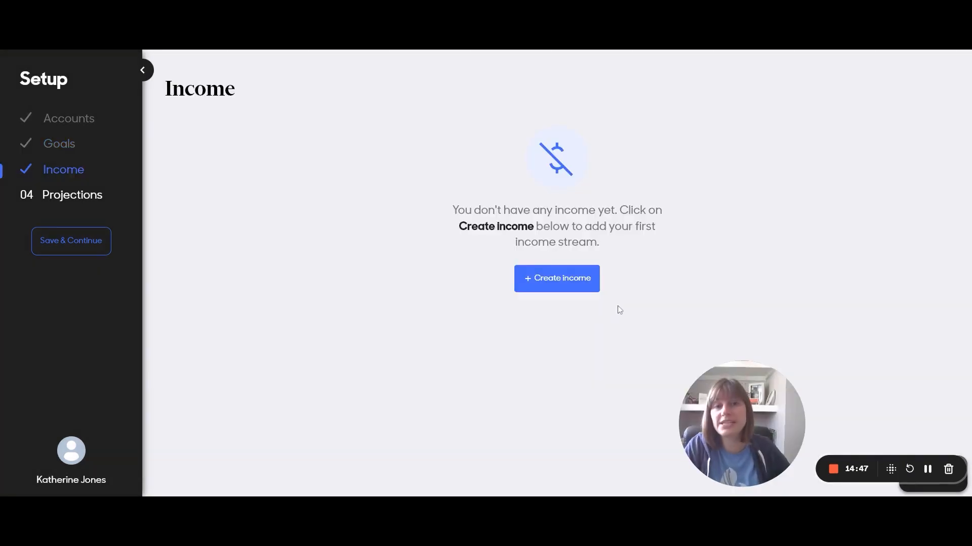
Create a Job income stream of $5,000.00 per month
left_click(585, 282)
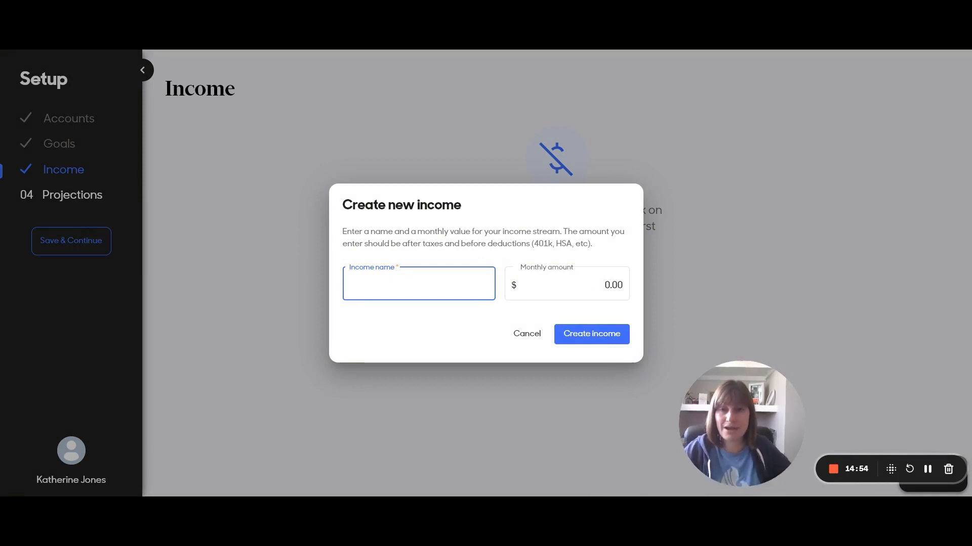
type("Job")
key("Tab")
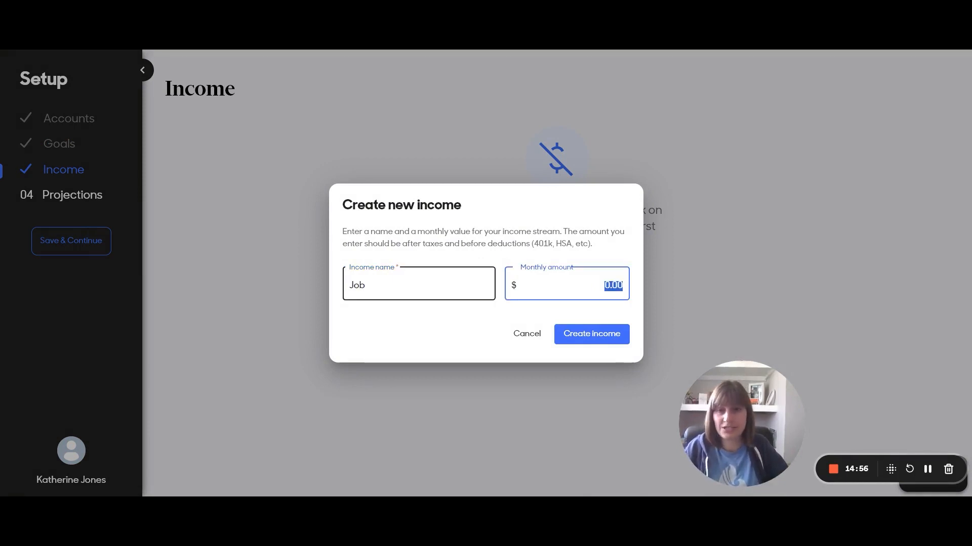
type("5,000.0")
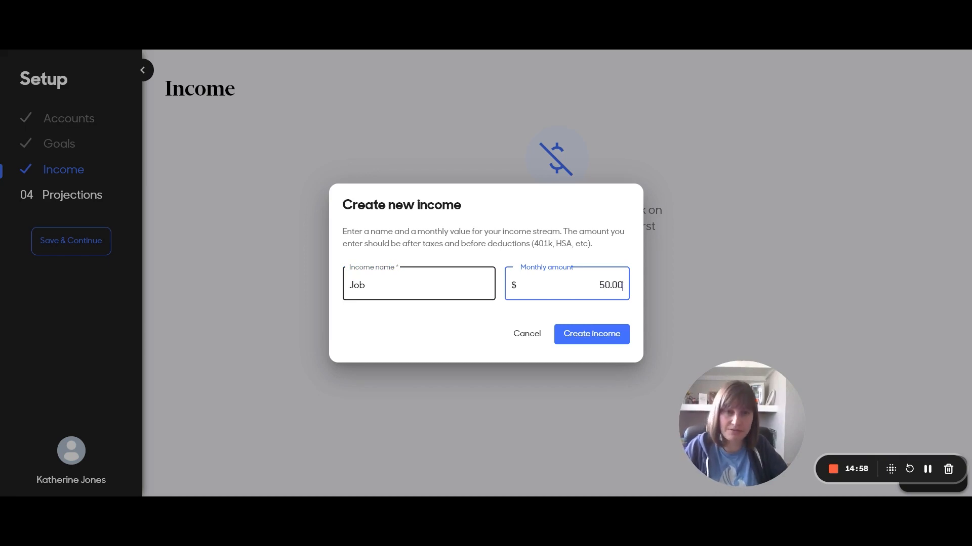
type("0")
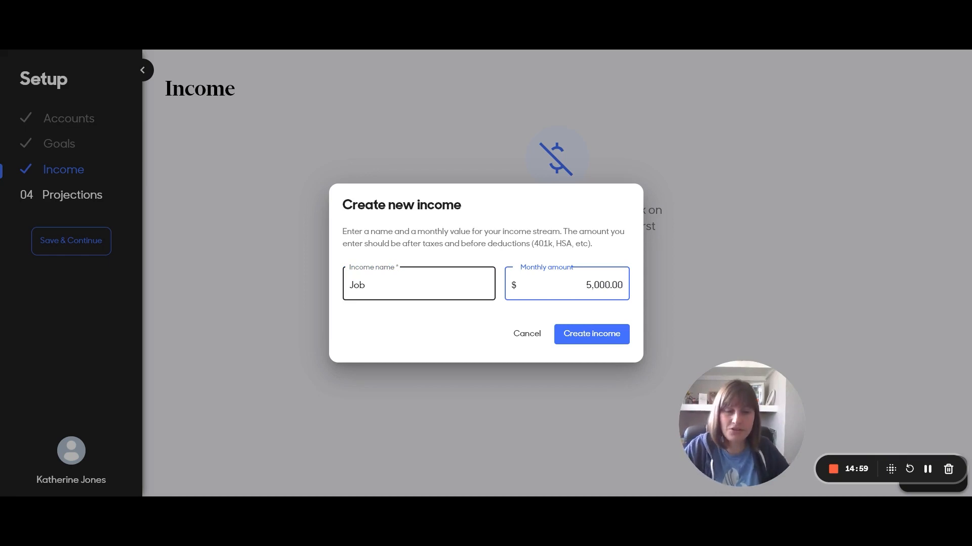
left_click(624, 340)
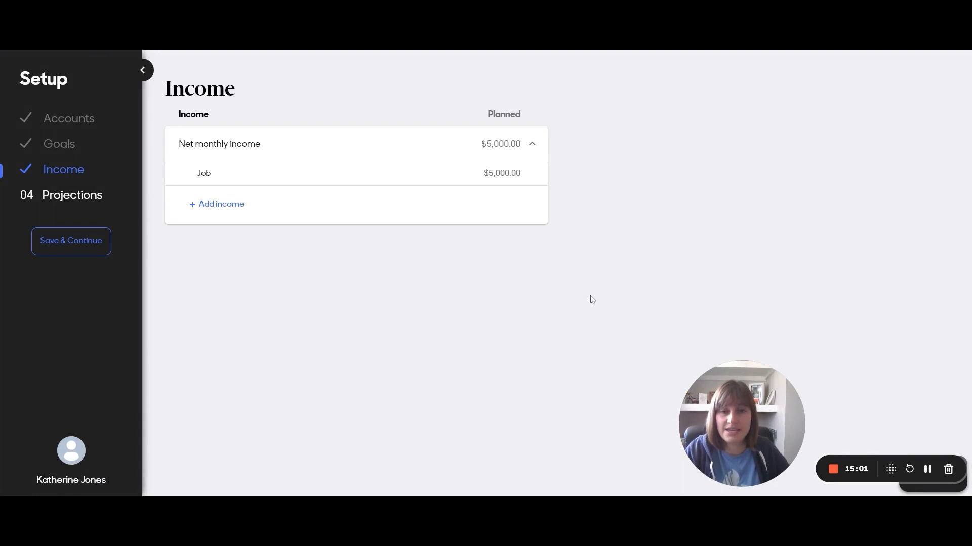
left_click(242, 206)
Add a Side Hustle income stream of $500 per month
type("S")
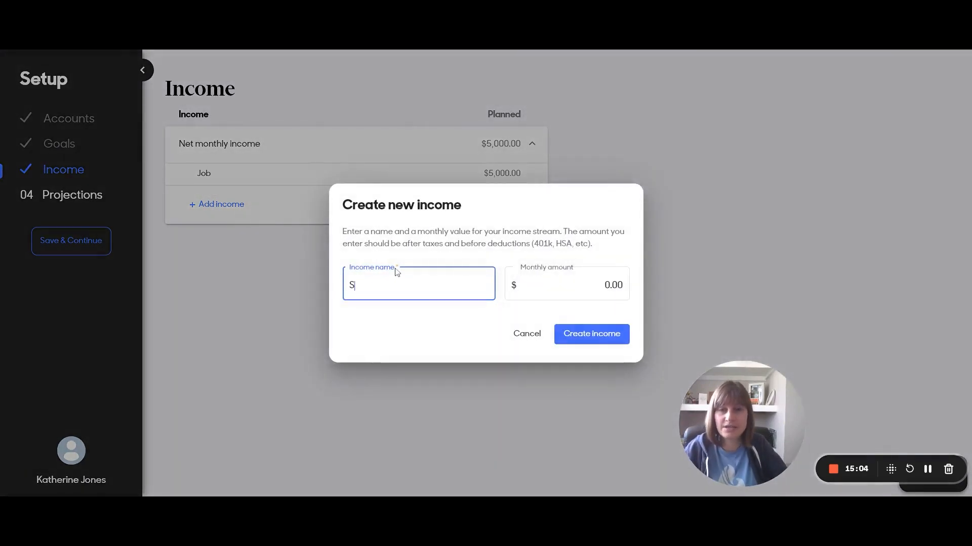
type("ide Hustle")
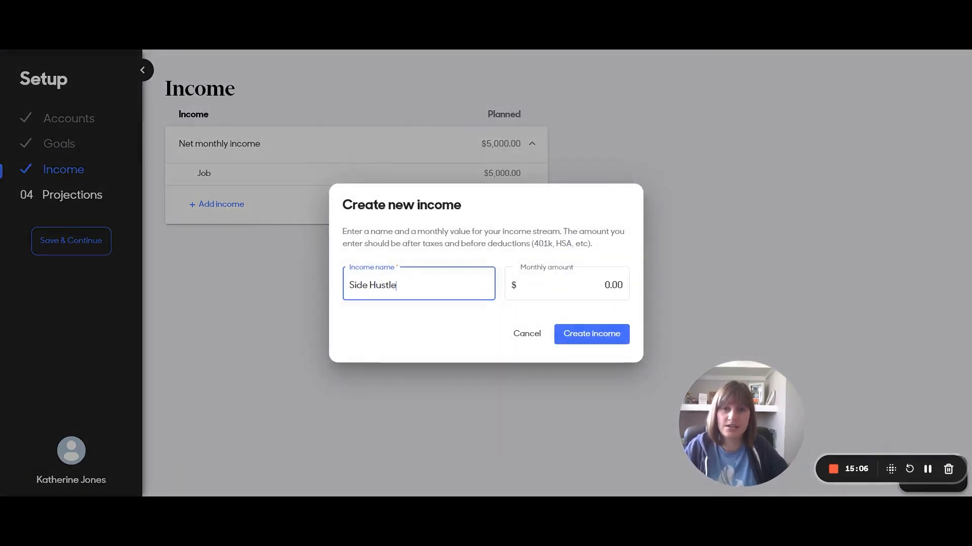
left_click(590, 282)
key("ctrl+a")
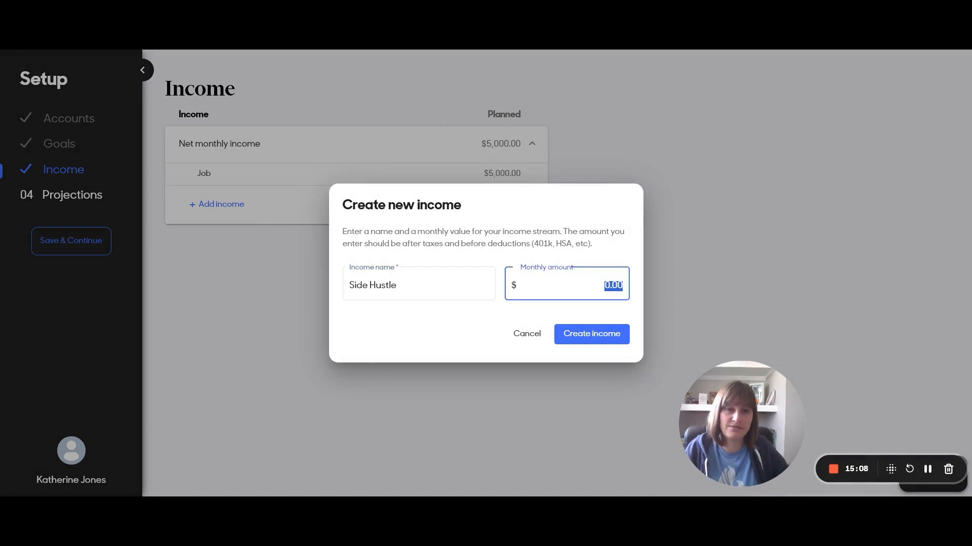
type("500")
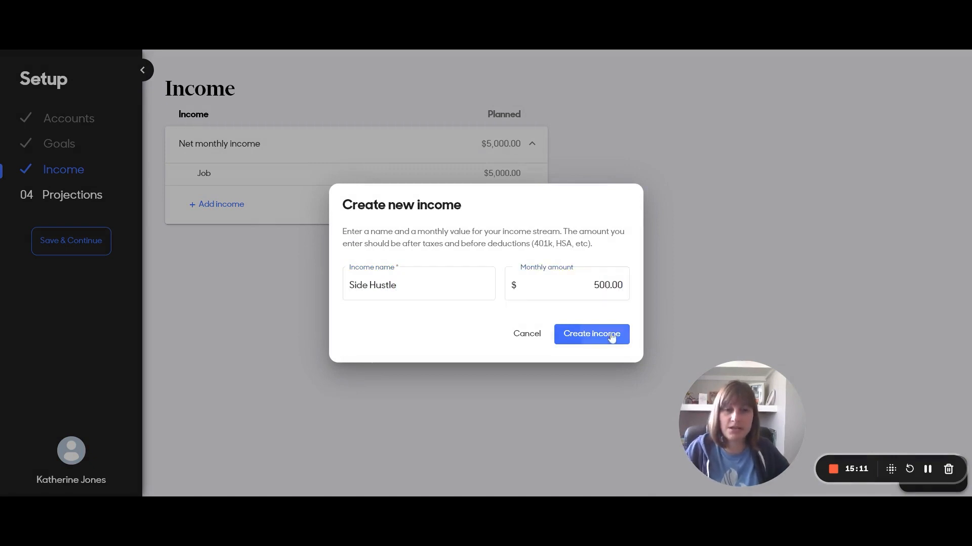
left_click(615, 334)
Add an Etsy Shop income stream of $300 per month
left_click(221, 227)
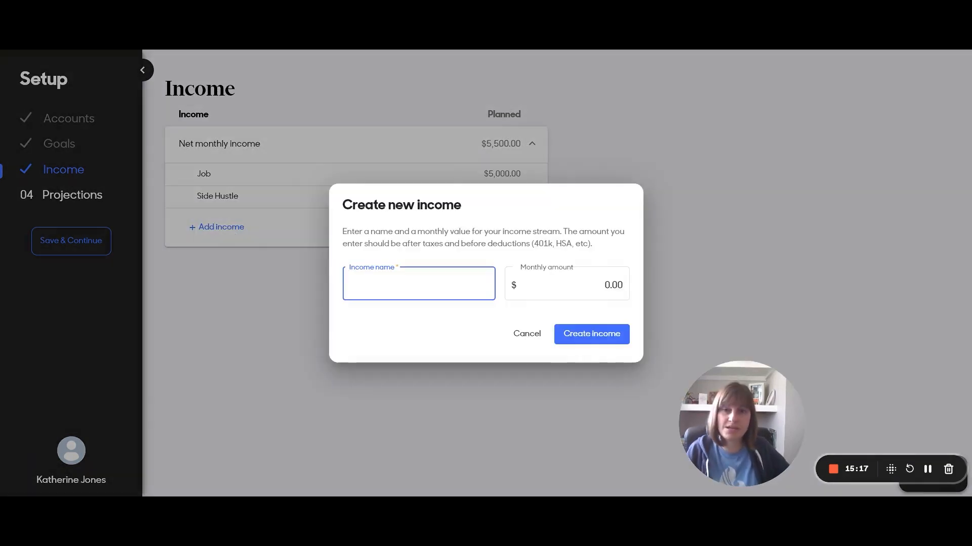
type("Etsy Shop")
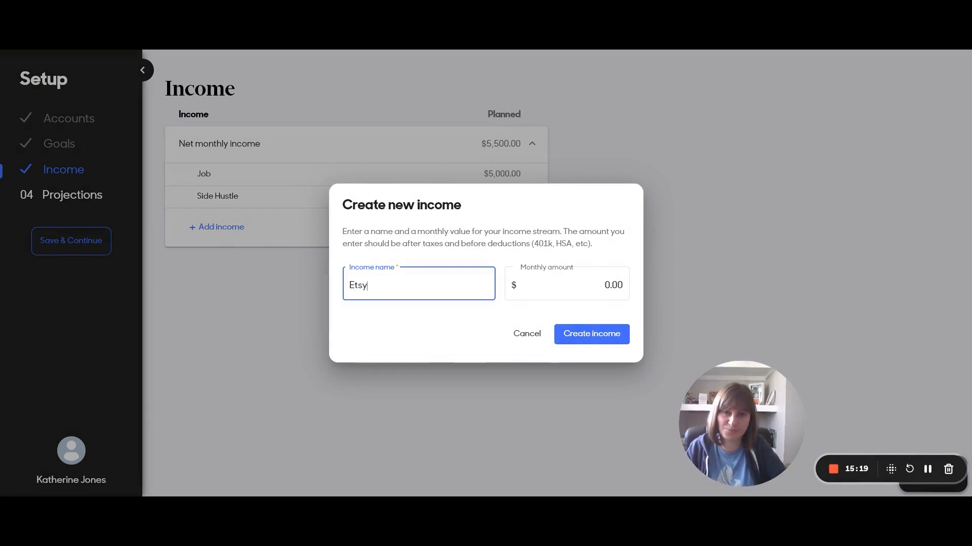
left_click(549, 296)
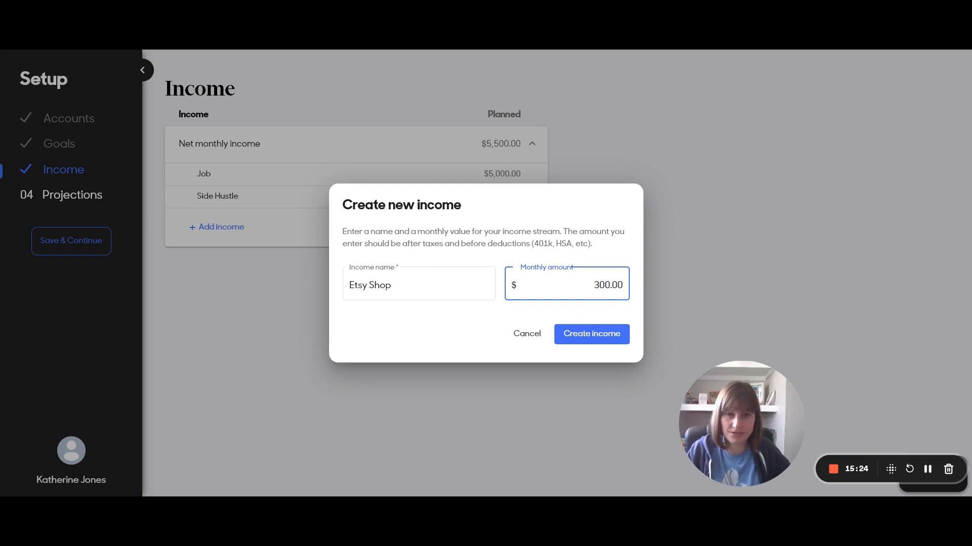
left_click(597, 335)
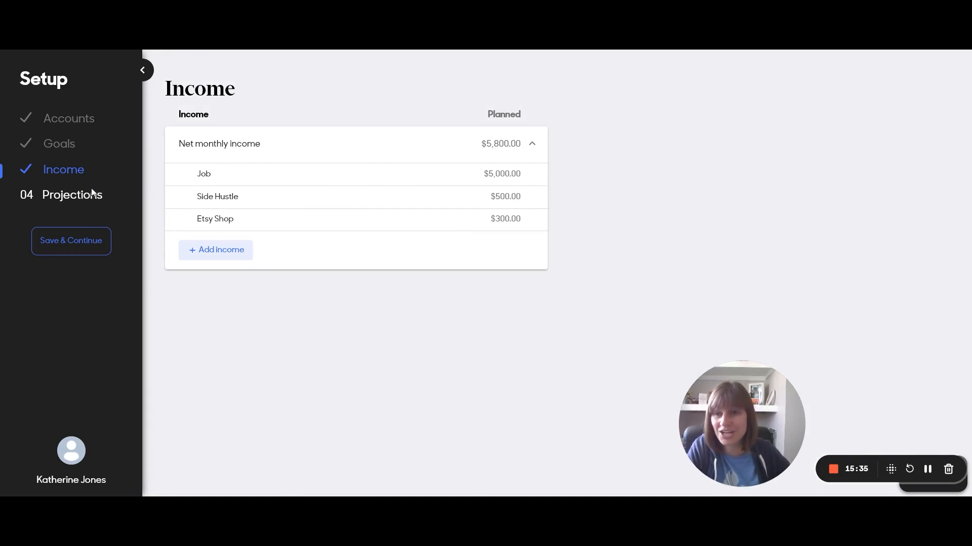
left_click(221, 255)
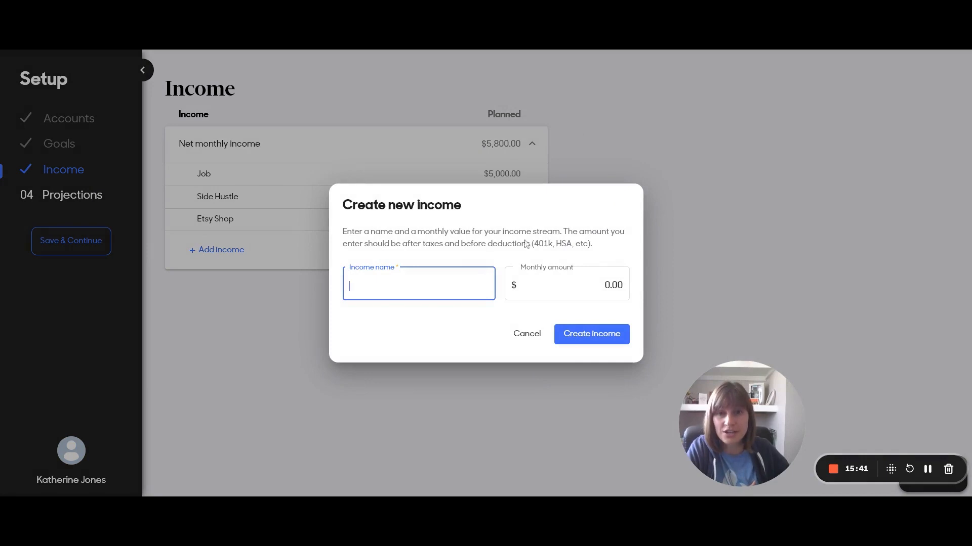
Highlight the after-taxes, before-401k/HSA-deductions note in the income form, then cancel it
left_click_drag(347, 245, 603, 247)
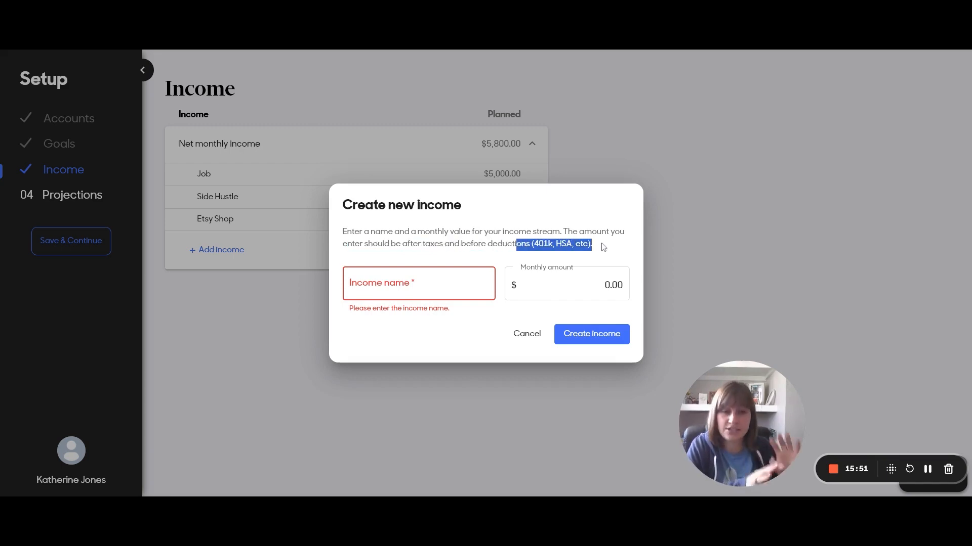
left_click(603, 247)
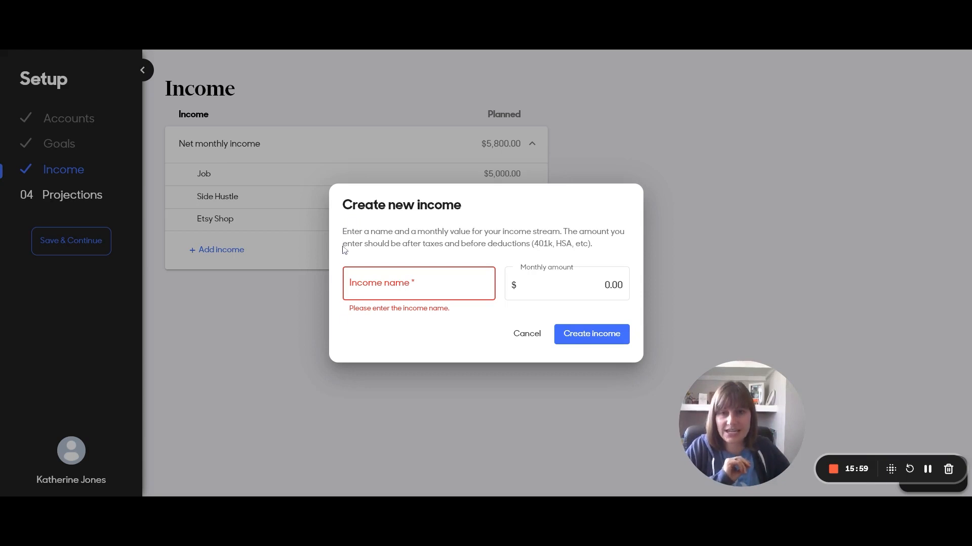
left_click_drag(354, 245, 465, 245)
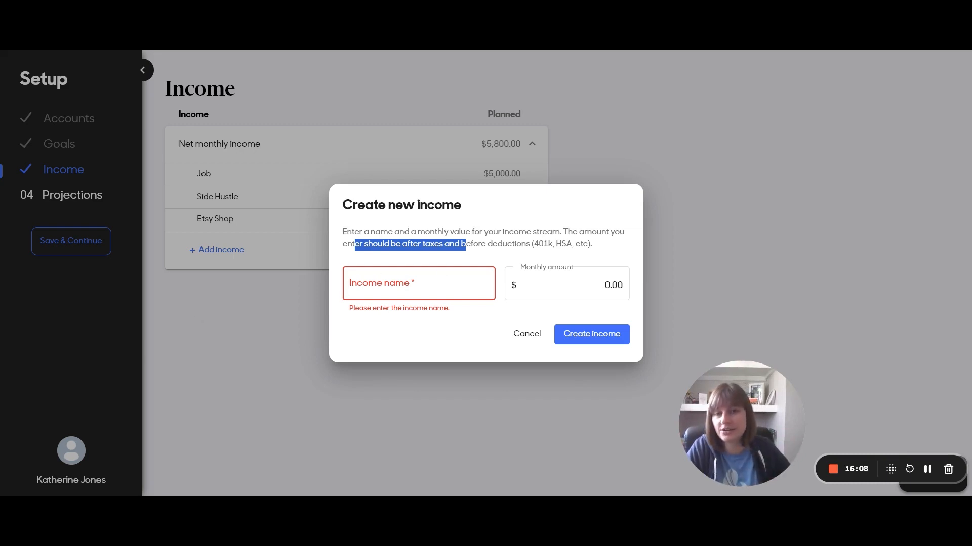
left_click(482, 257)
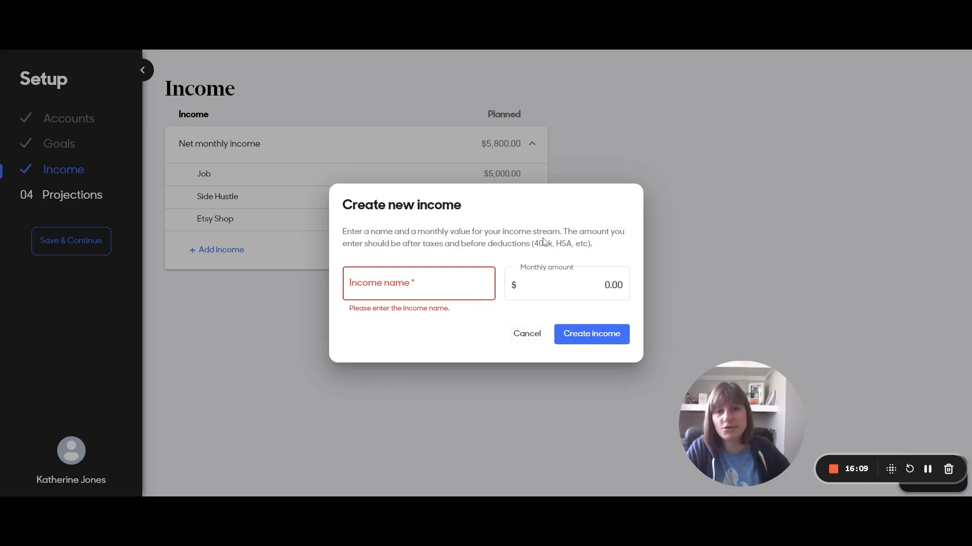
left_click(526, 332)
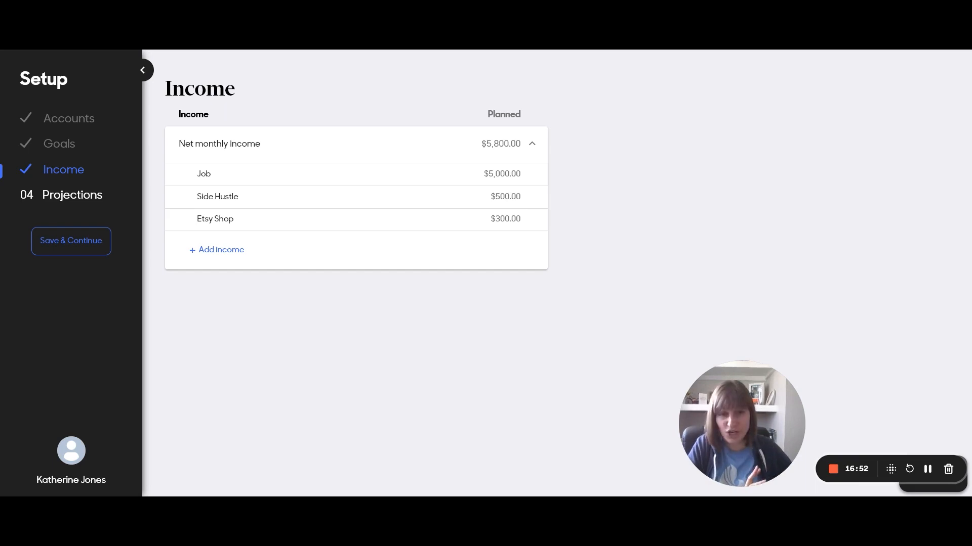
Show Projections and scroll to the Financial Freedom chart and Wealth Potential summary
left_click(66, 195)
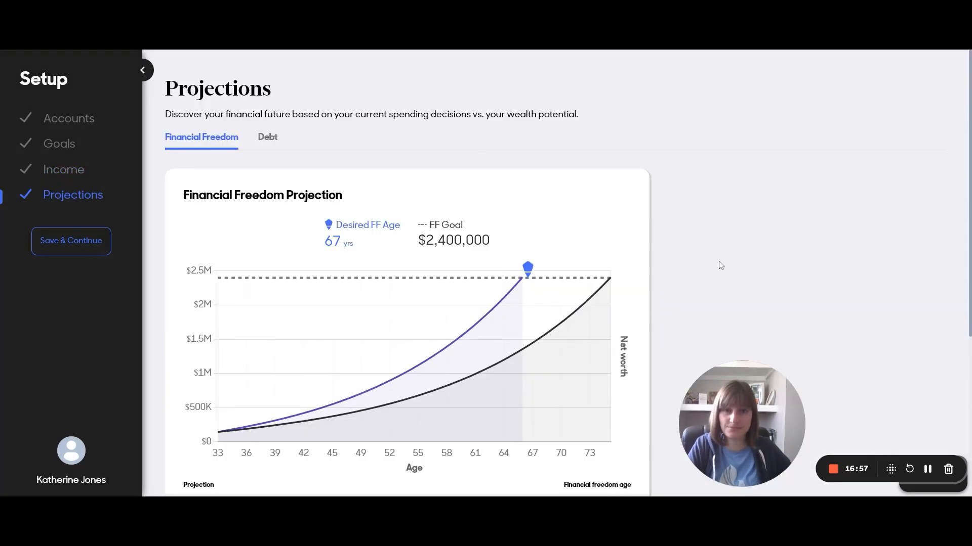
scroll(718, 261, "down", 1)
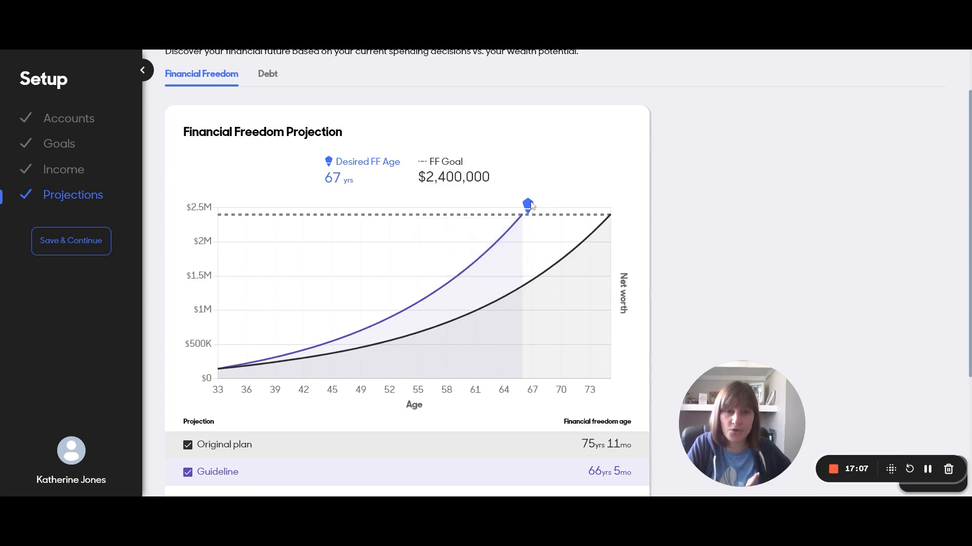
scroll(528, 205, "down", 1)
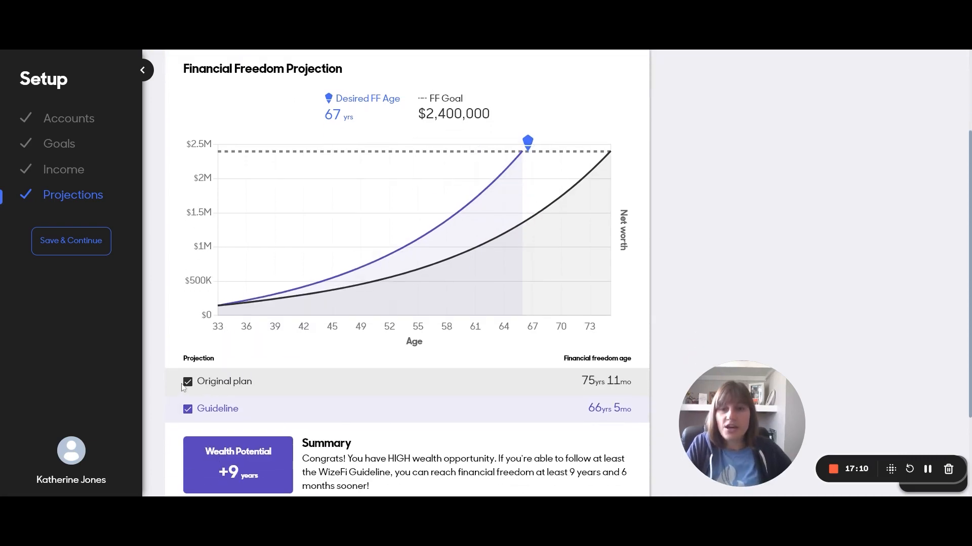